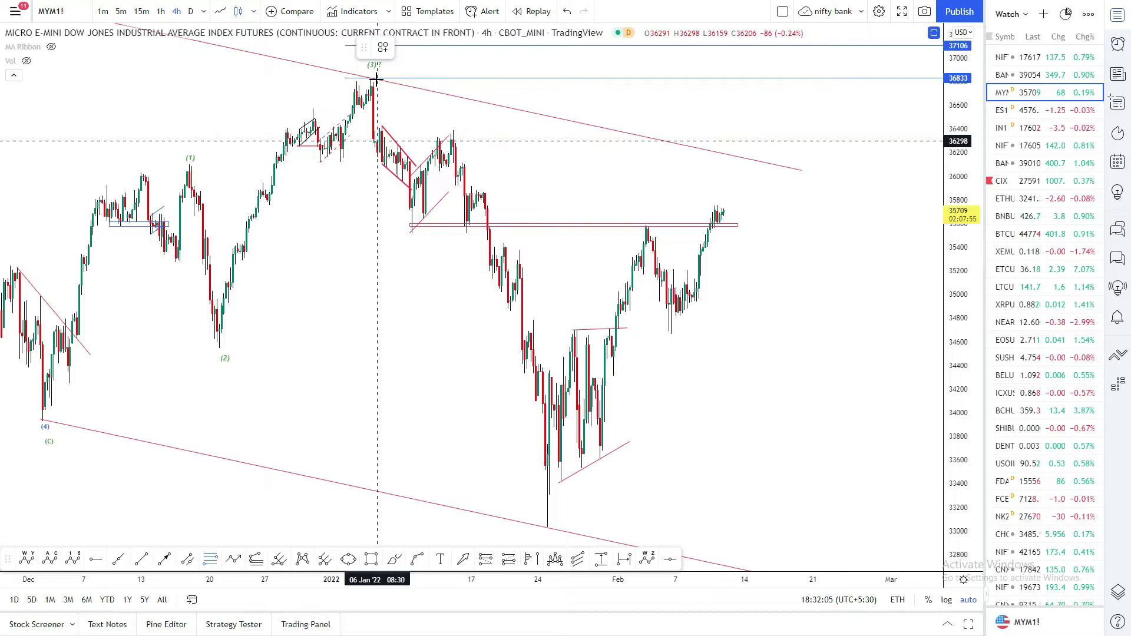
# Draw a Fibonacci retracement from the 36832 early-January high to the 33033 late-January low.
pyautogui.click(371, 76)
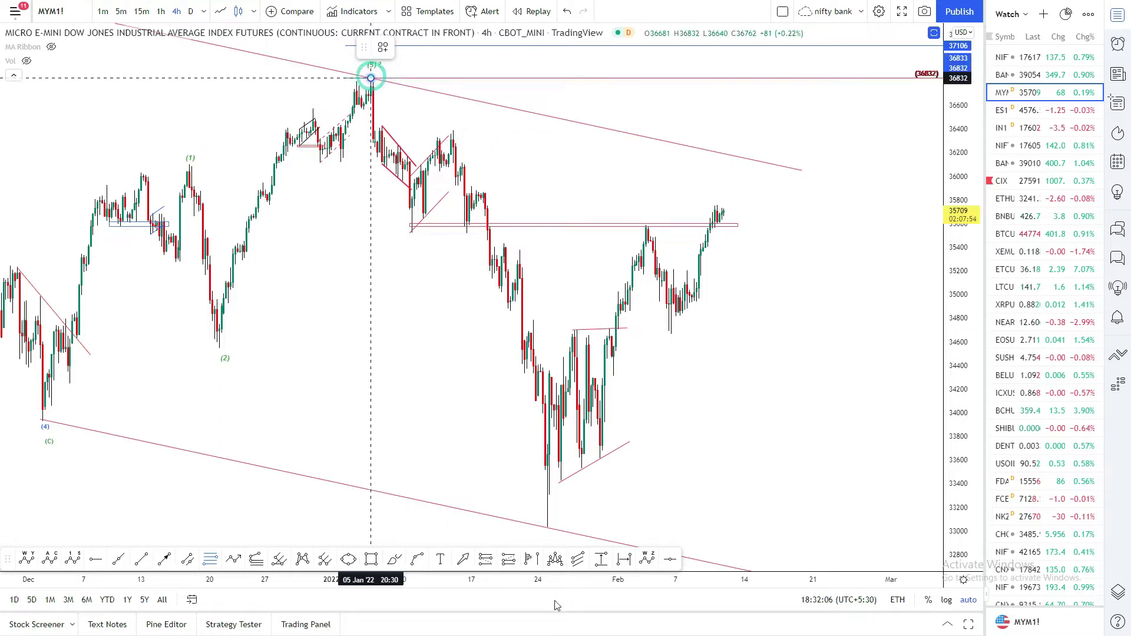
pyautogui.click(547, 527)
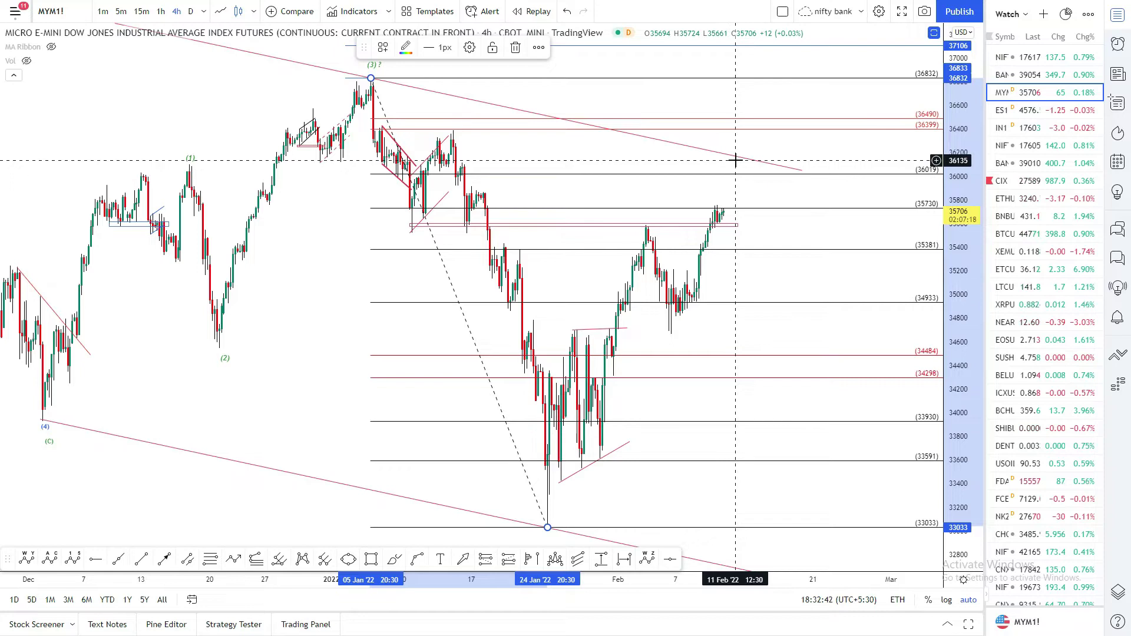
# Sketch a red zigzag rising to about 36000 then dropping near 35381, then open ES1.
pyautogui.click(729, 210)
pyautogui.click(734, 234)
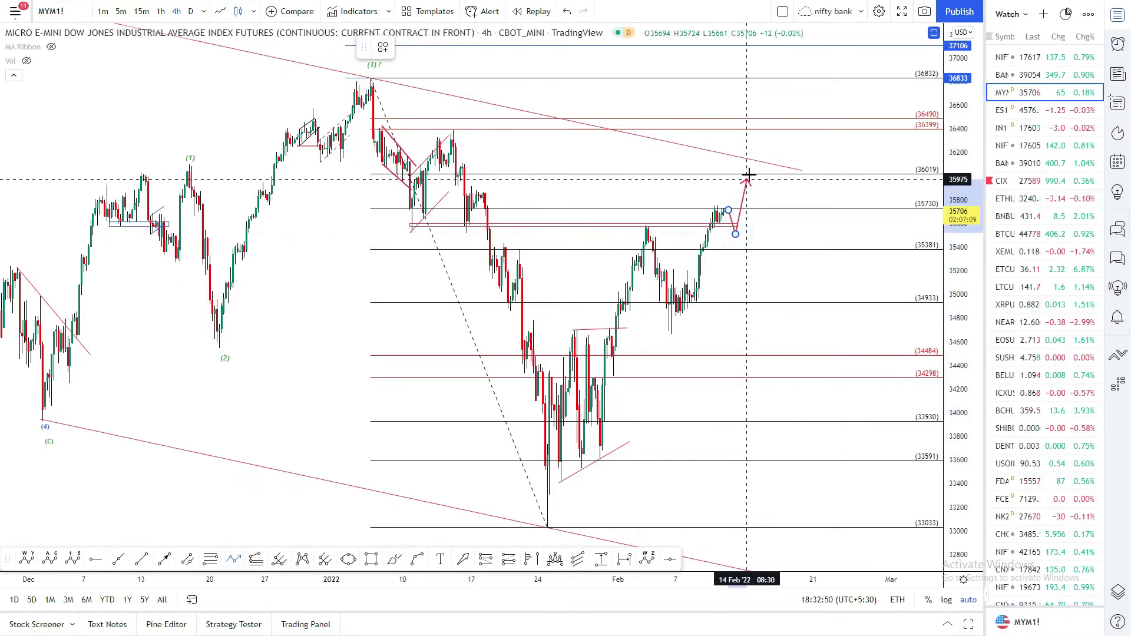
pyautogui.click(748, 175)
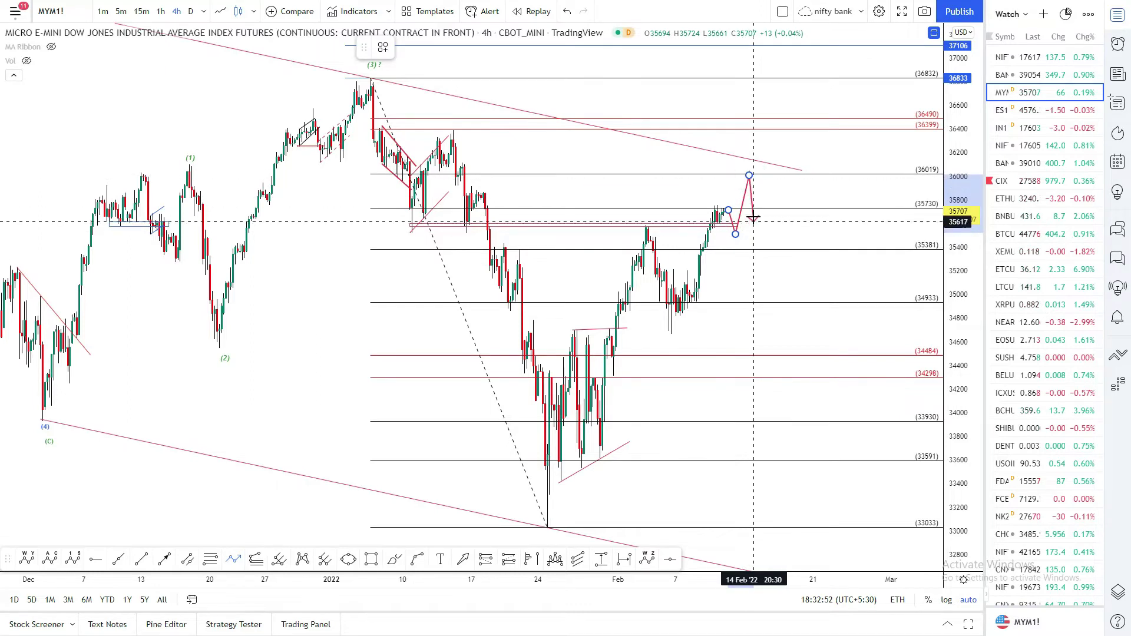
pyautogui.click(753, 217)
pyautogui.click(760, 201)
pyautogui.doubleClick(769, 246)
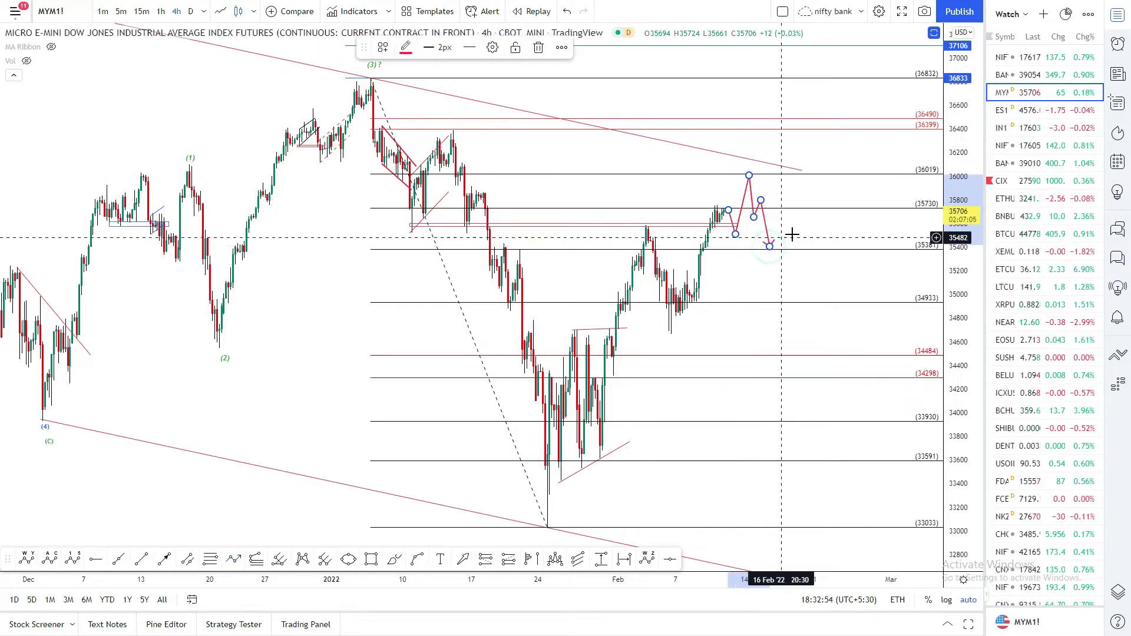
pyautogui.click(1021, 112)
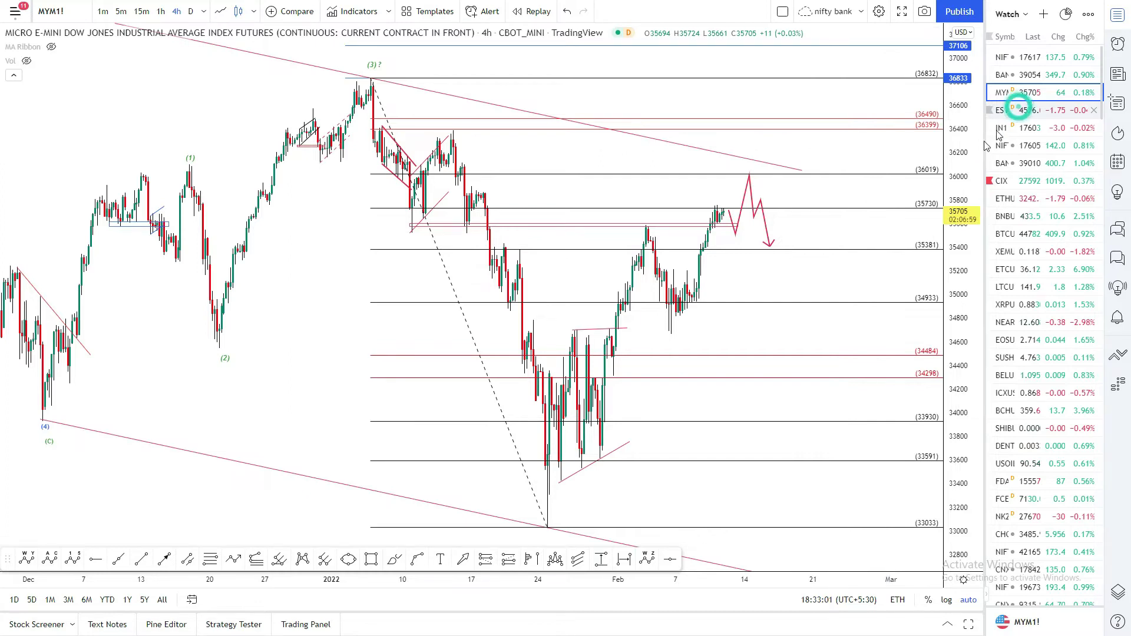
pyautogui.moveTo(660, 254); pyautogui.dragTo(726, 251)
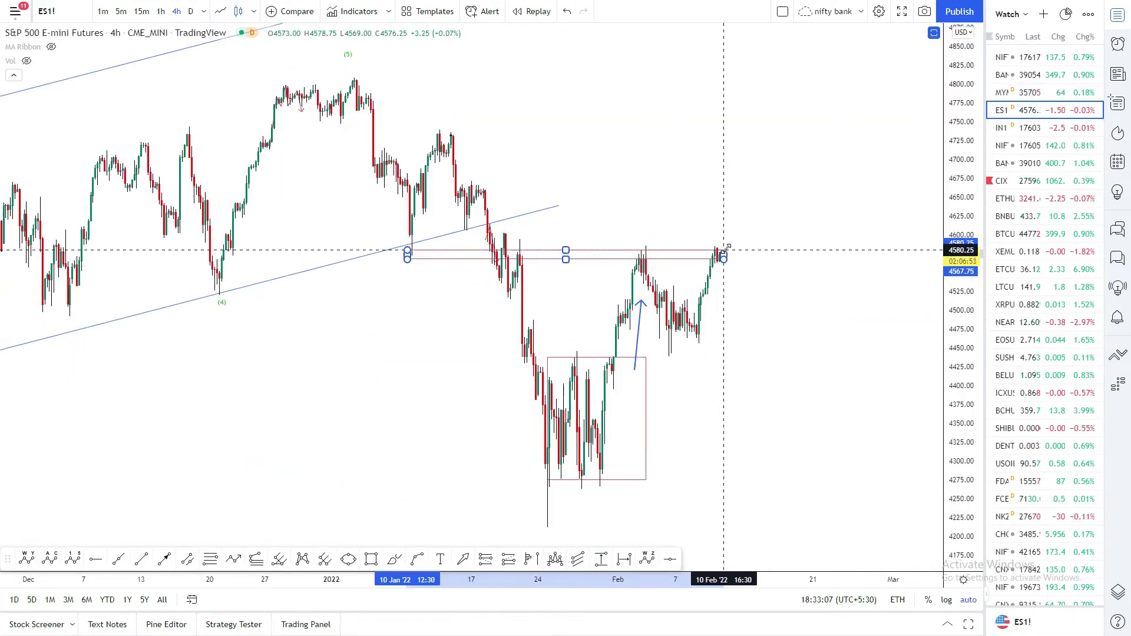
# Draw a red path from the early-February high dipping to 4440, ending with an arrow near 4410.
pyautogui.click(804, 252)
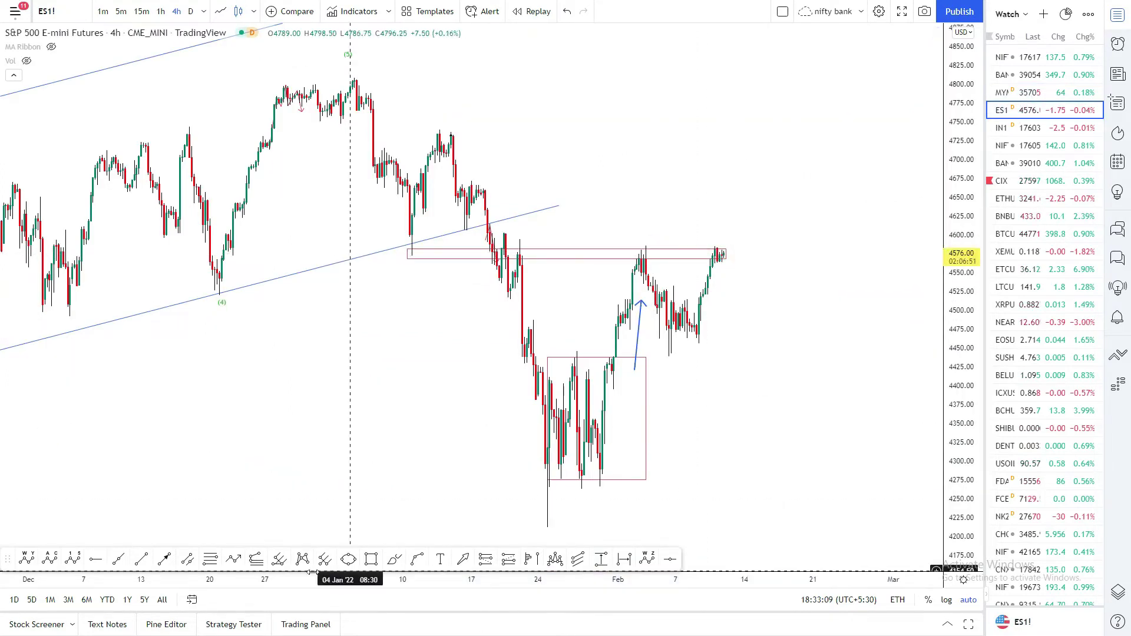
pyautogui.click(234, 560)
pyautogui.click(644, 248)
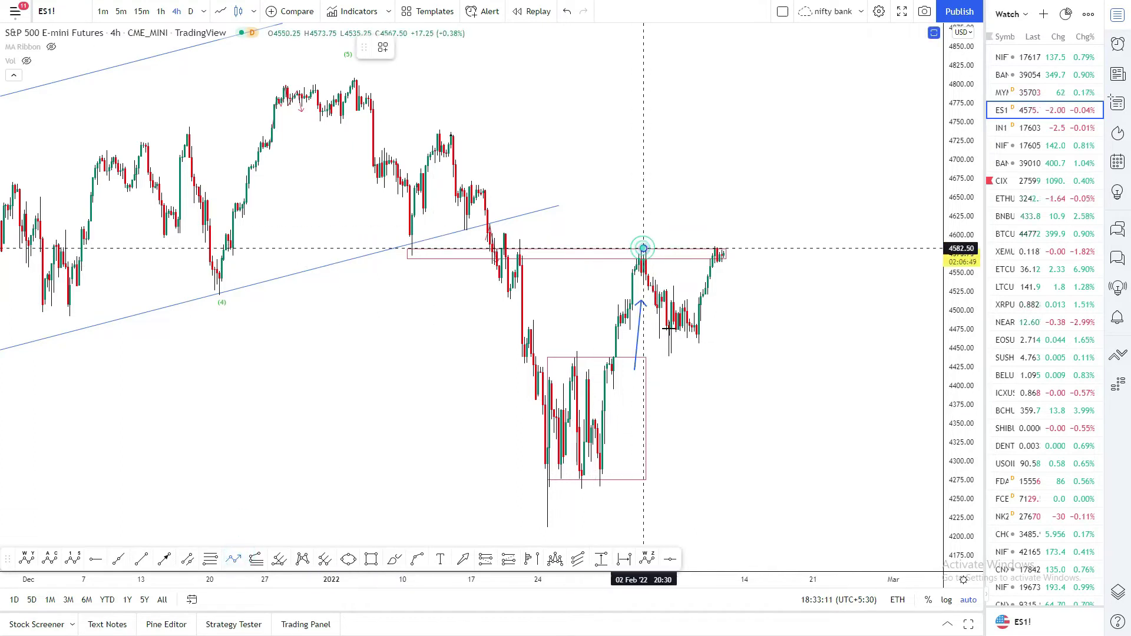
pyautogui.click(669, 353)
pyautogui.click(720, 246)
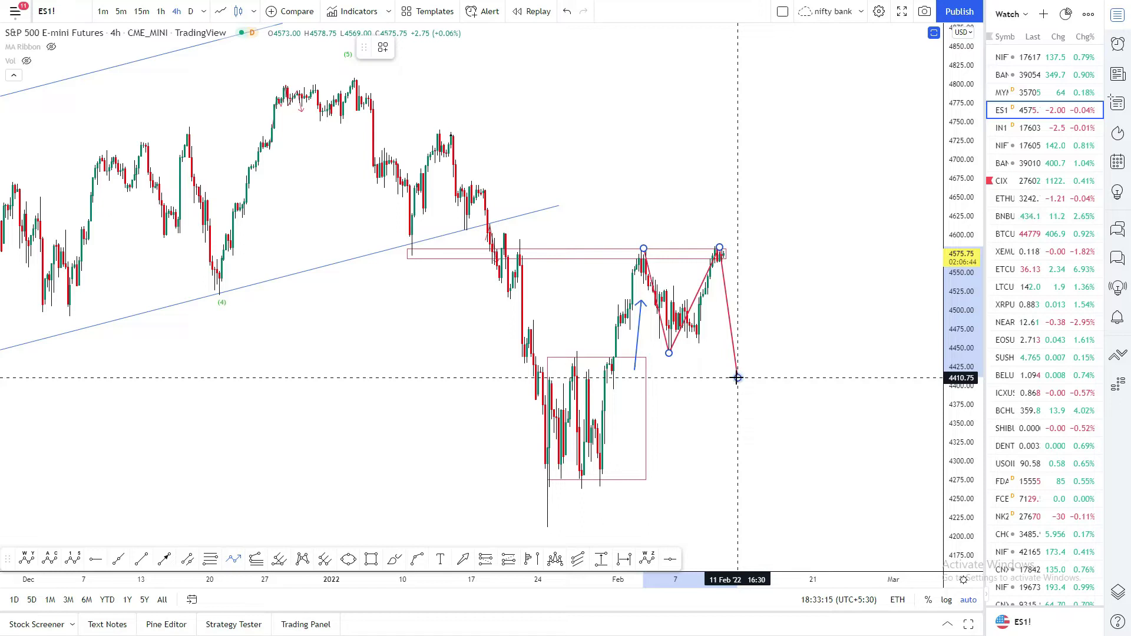
pyautogui.doubleClick(738, 378)
# Add an upward red arrow from the 4410 tip rising to about 4670.
pyautogui.click(787, 314)
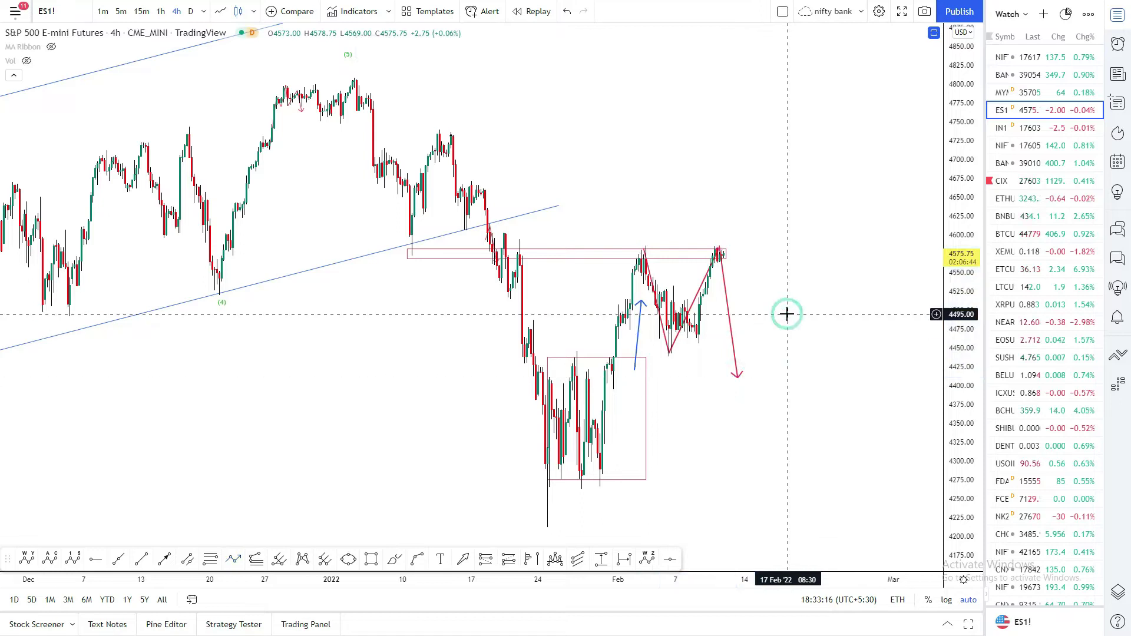
pyautogui.click(234, 559)
pyautogui.click(739, 375)
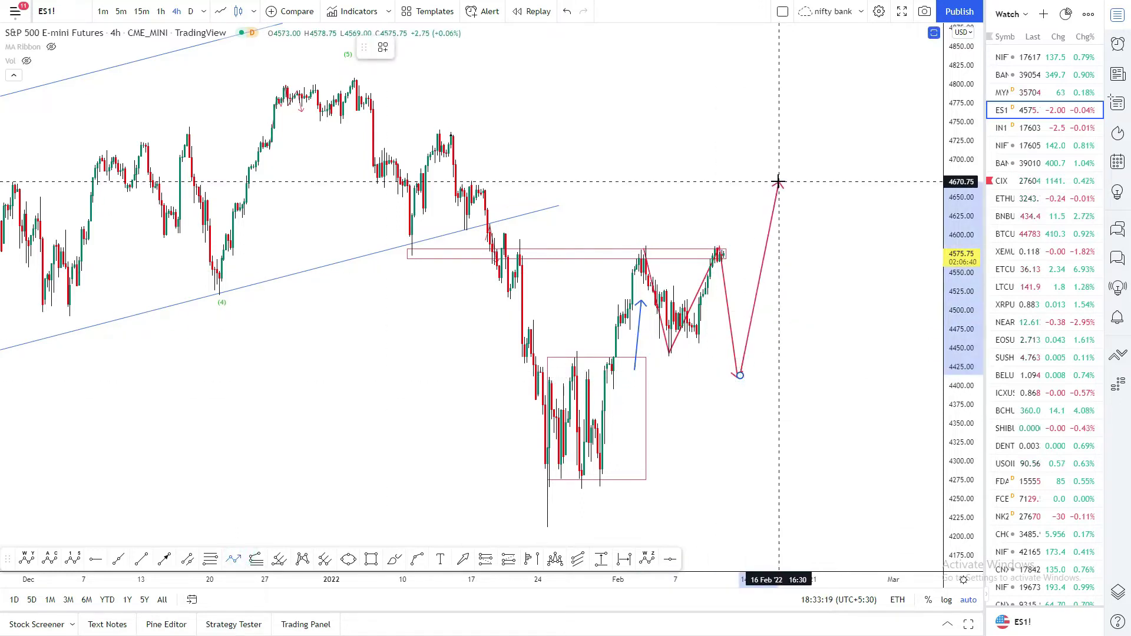
pyautogui.doubleClick(778, 184)
# Draw a shallow-dip red path from the latest bar rising toward 4640.
pyautogui.click(813, 273)
pyautogui.click(233, 558)
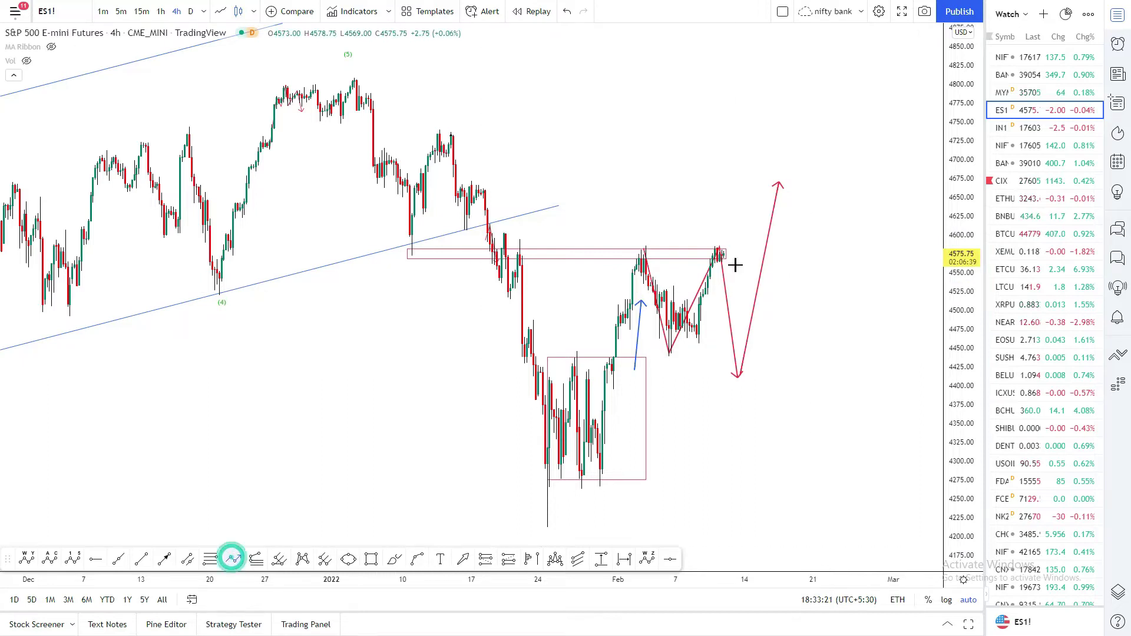
pyautogui.click(723, 253)
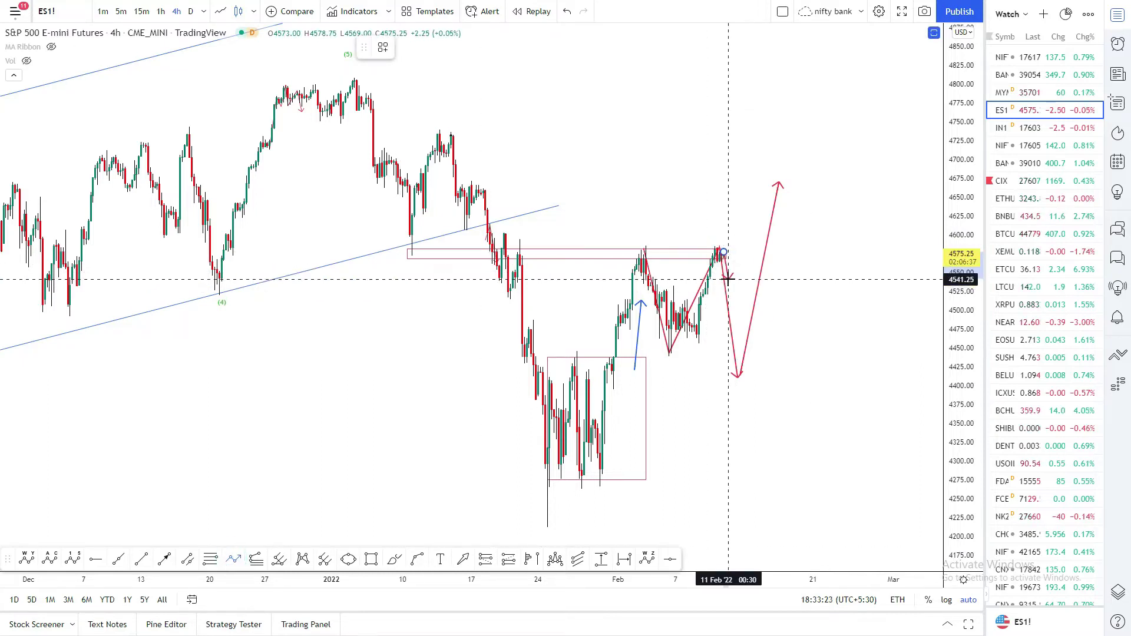
pyautogui.click(729, 279)
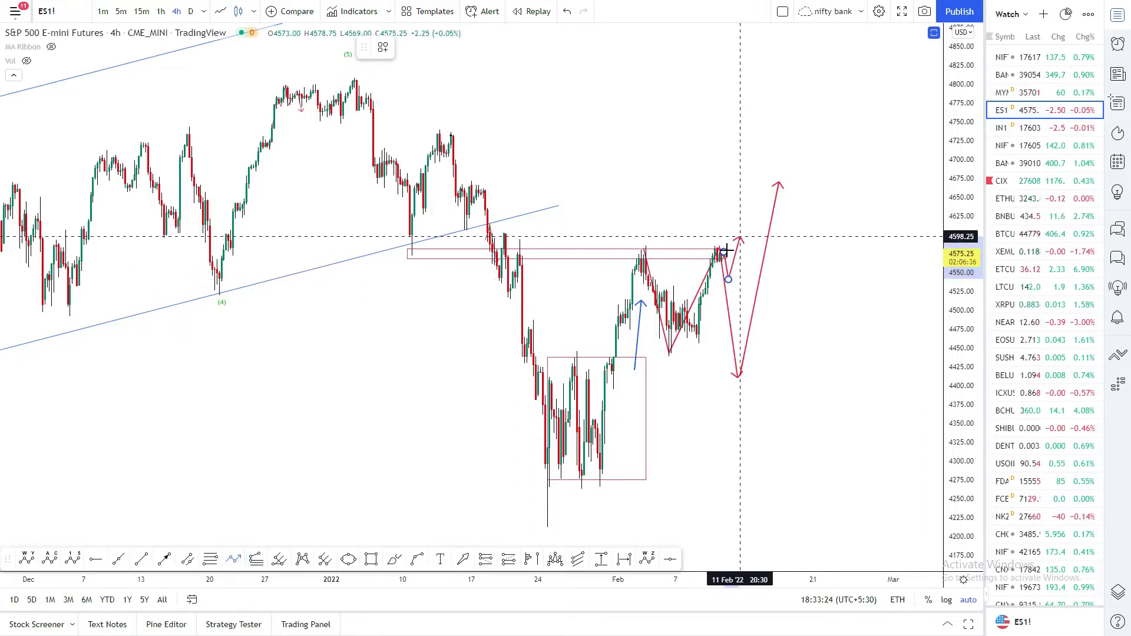
pyautogui.doubleClick(743, 202)
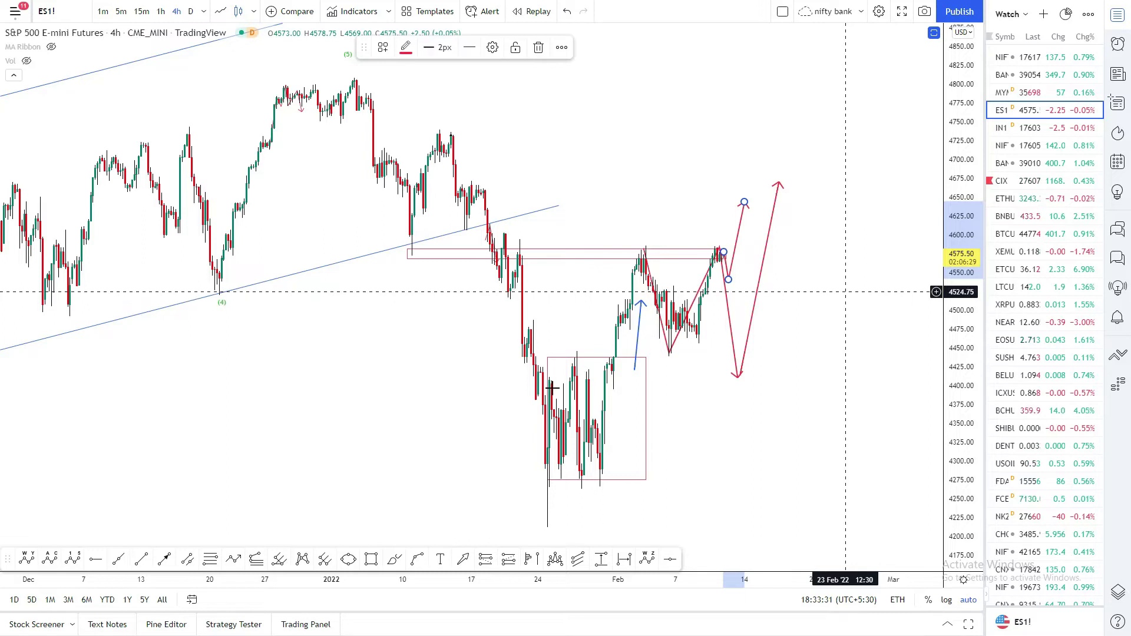
# Draw a Fib retracement from the 4808.25 high to the 4212.75 low, then open SGX Nifty 50.
pyautogui.click(210, 558)
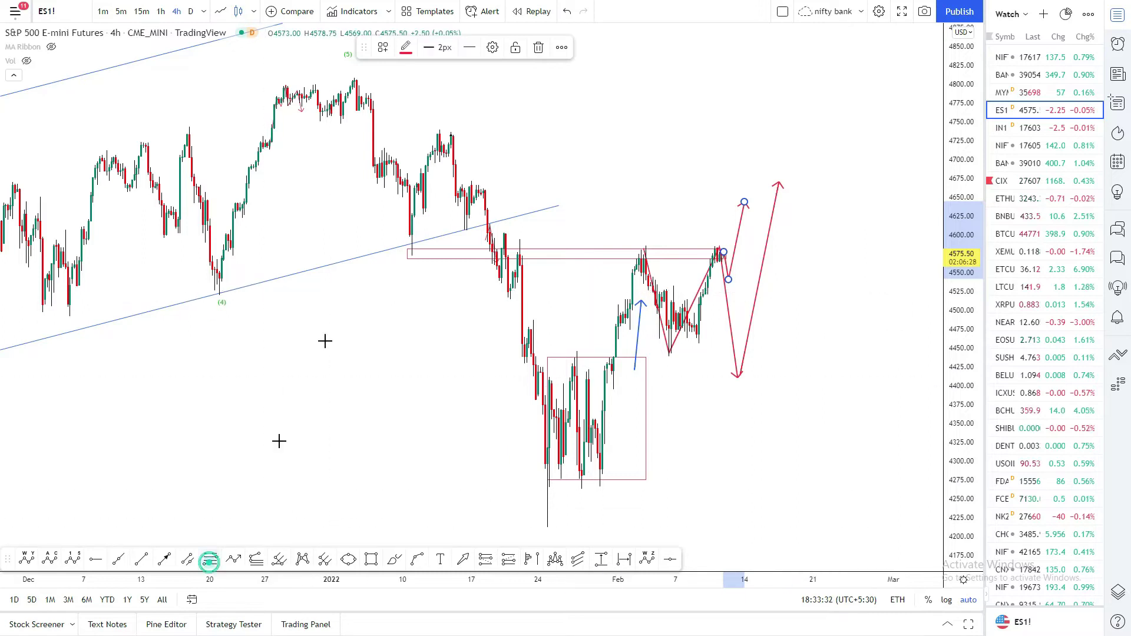
pyautogui.click(354, 77)
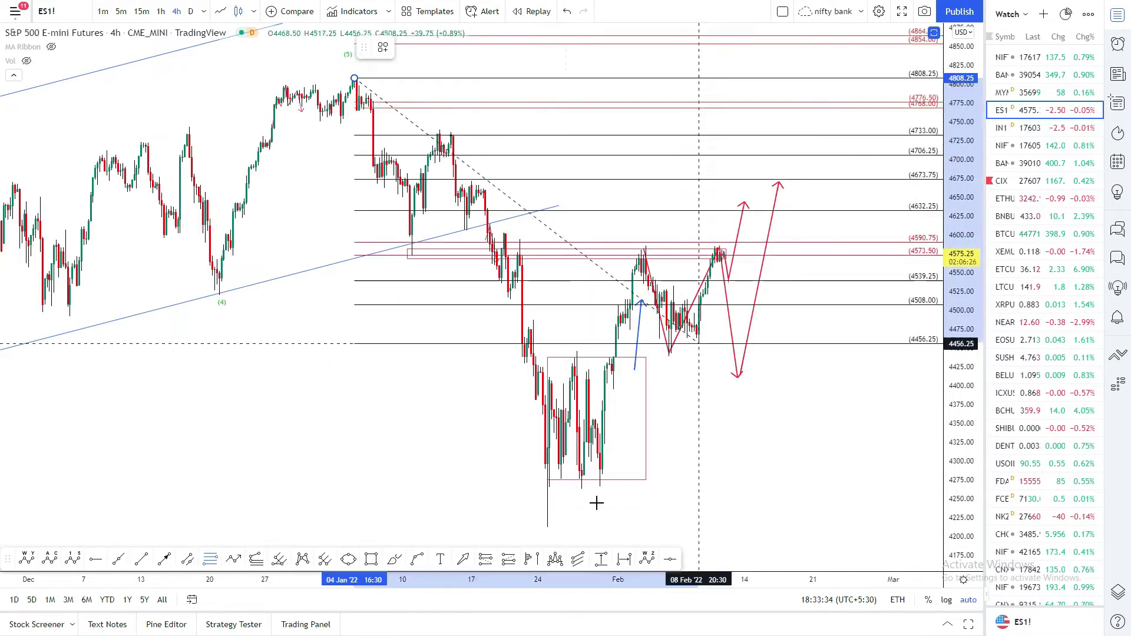
pyautogui.click(547, 529)
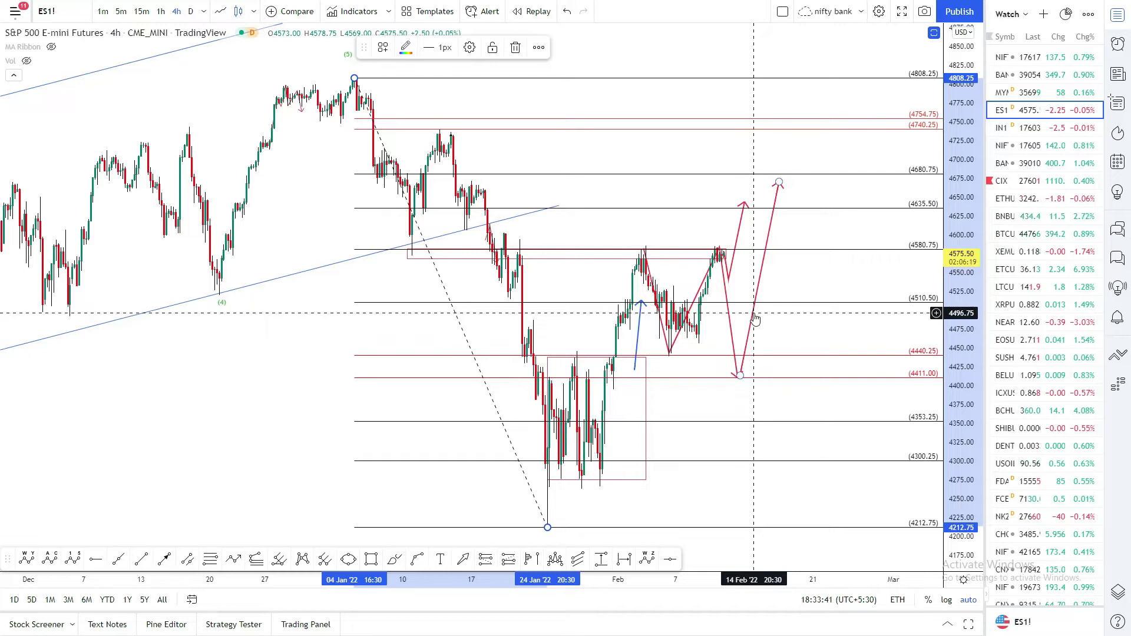
pyautogui.click(1033, 129)
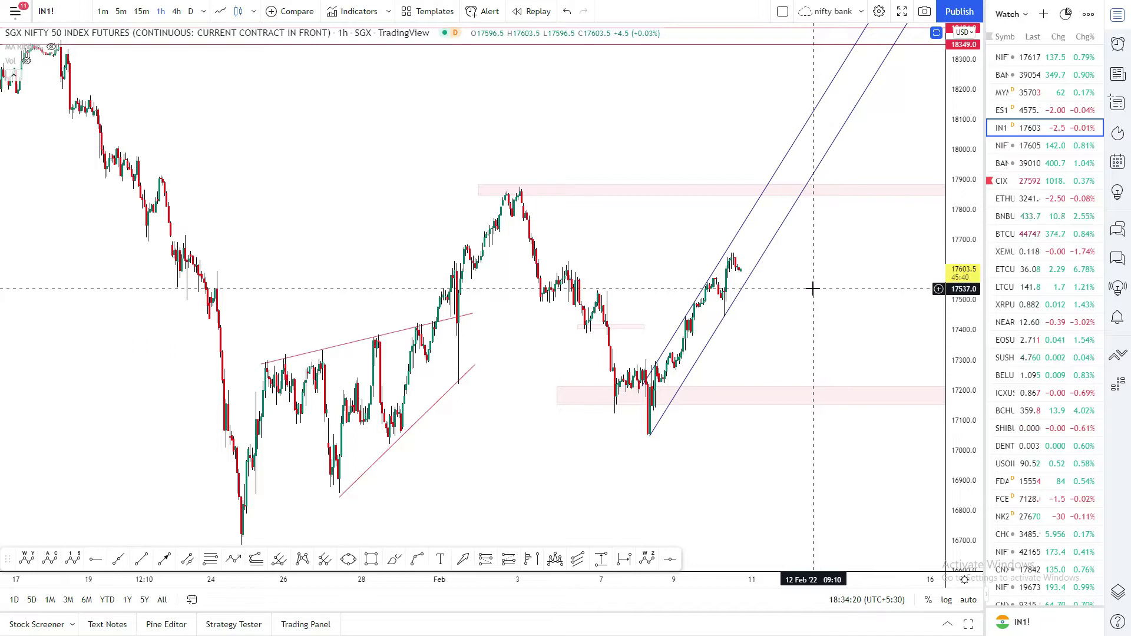
# Draw a Fibonacci retracement from the Feb 3 high to the Feb 8 low.
pyautogui.hotkey('alt', 'f')
pyautogui.click(520, 178)
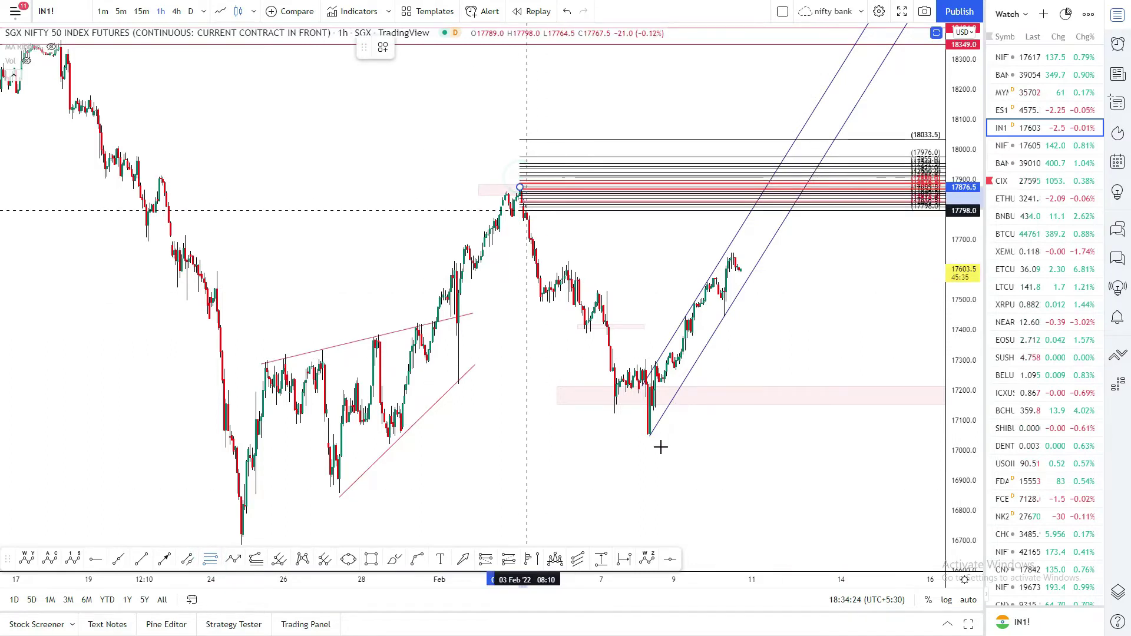
pyautogui.click(648, 441)
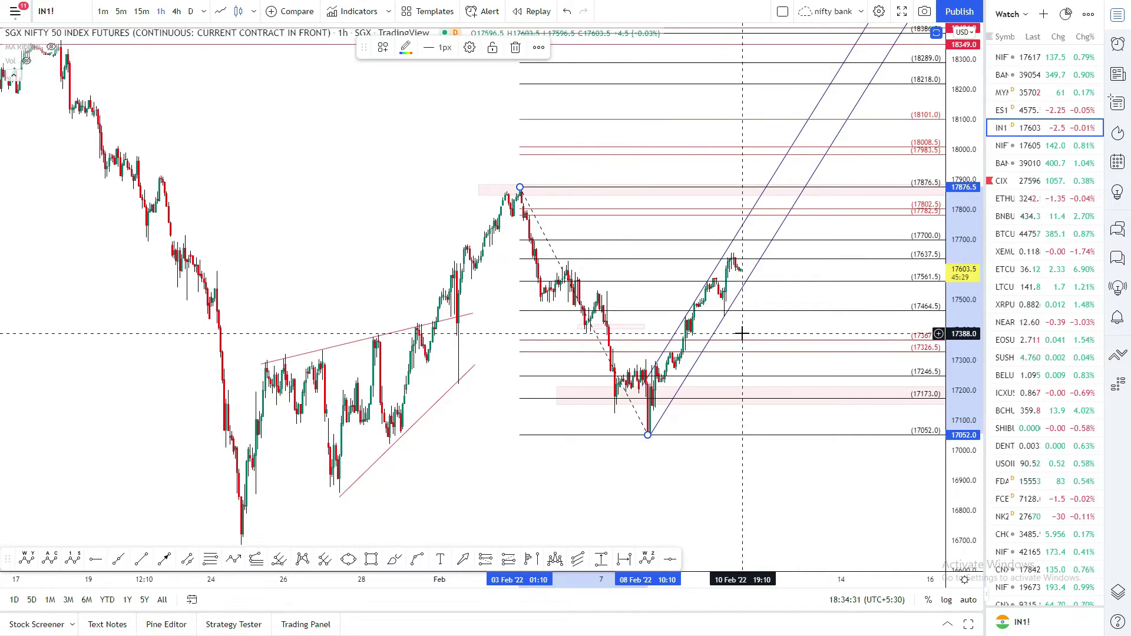
# Sketch a red zigzag path from the channel's lower line climbing toward about 17774.
pyautogui.hotkey('alt', 't')
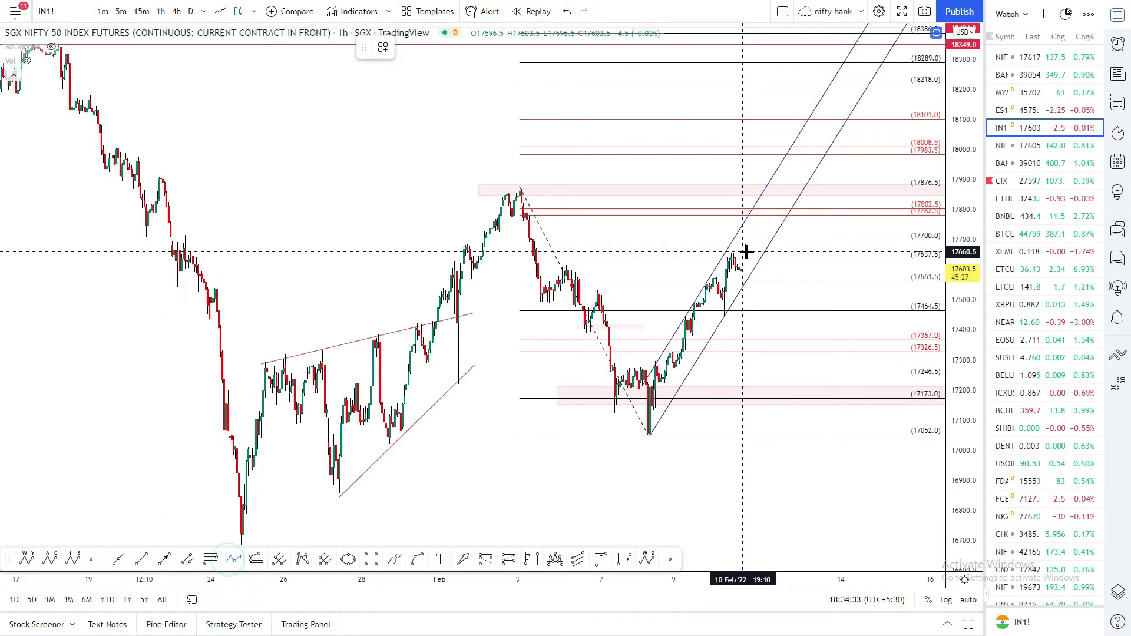
pyautogui.click(724, 315)
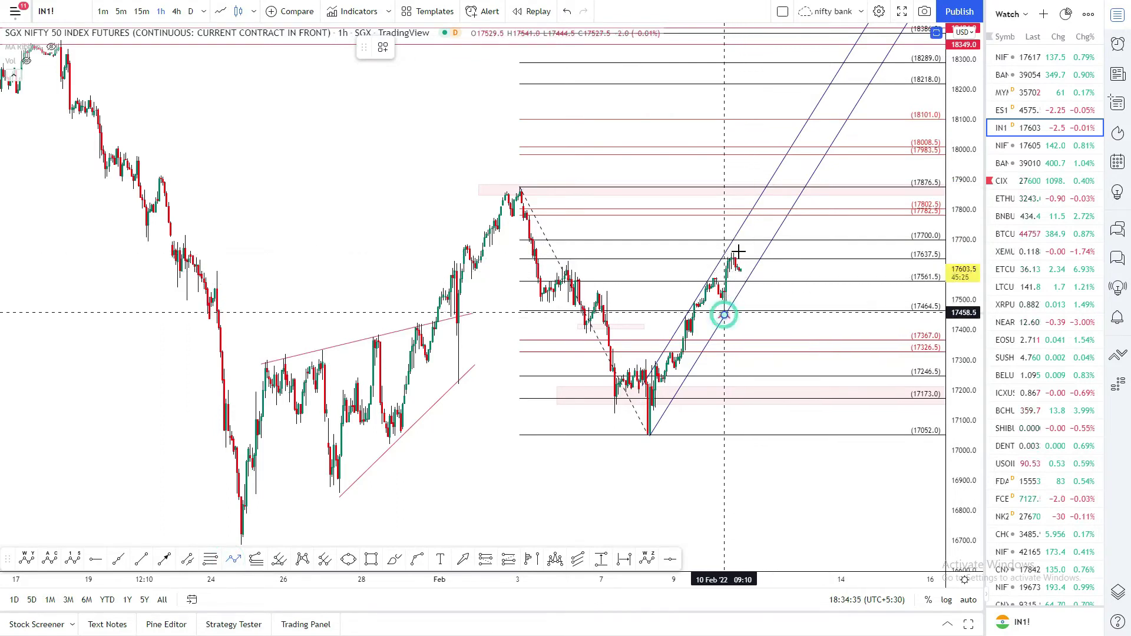
pyautogui.click(737, 255)
pyautogui.click(743, 275)
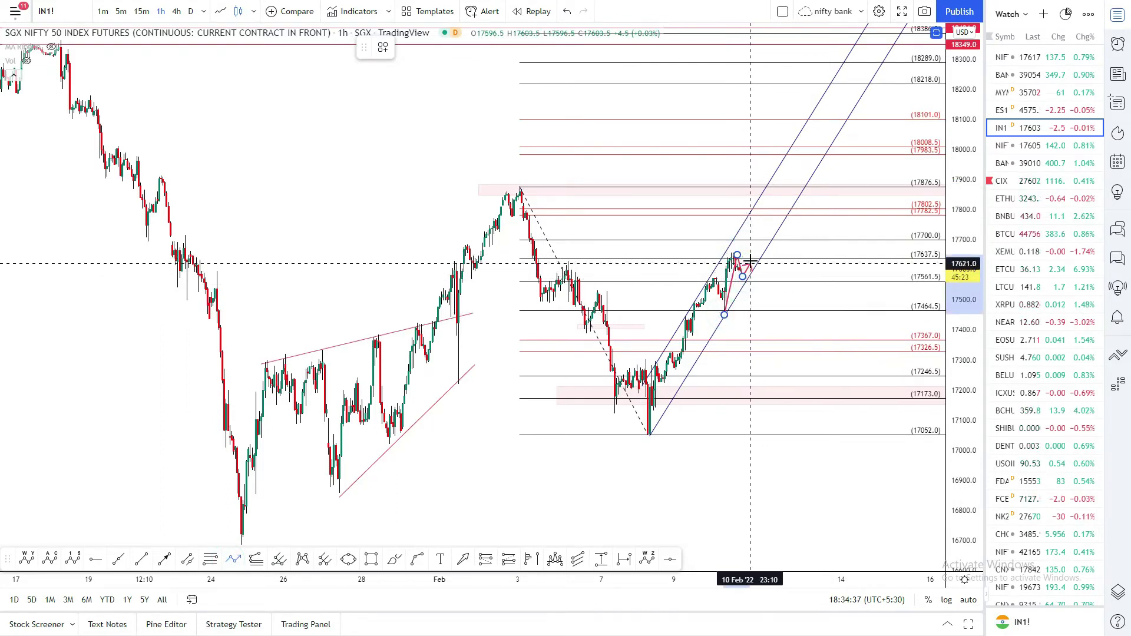
pyautogui.click(751, 260)
pyautogui.click(758, 281)
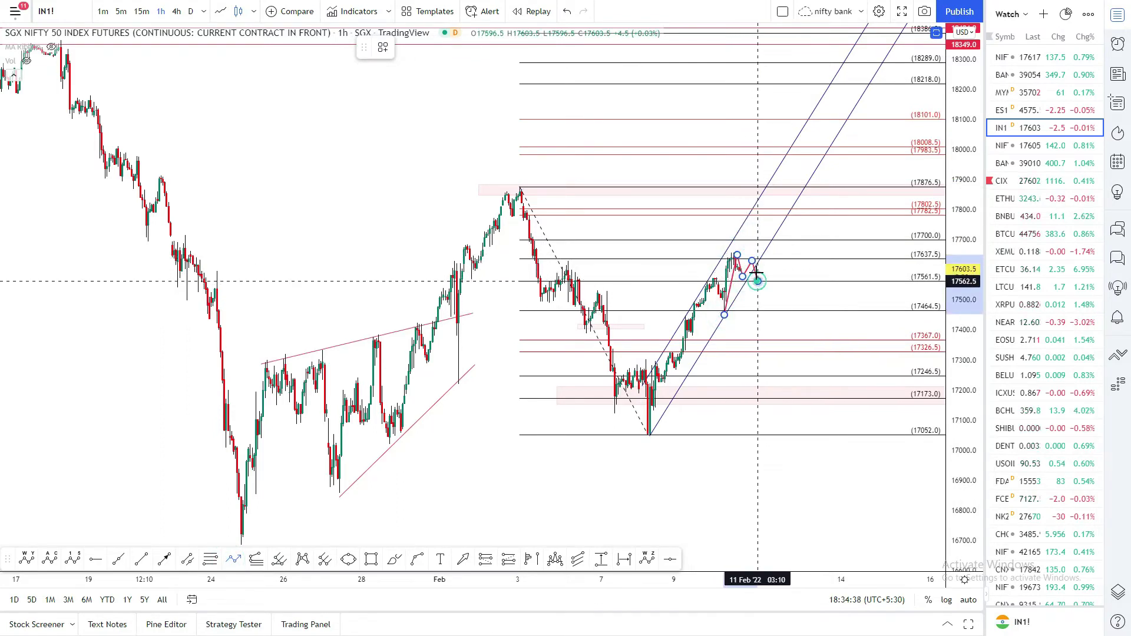
pyautogui.click(772, 218)
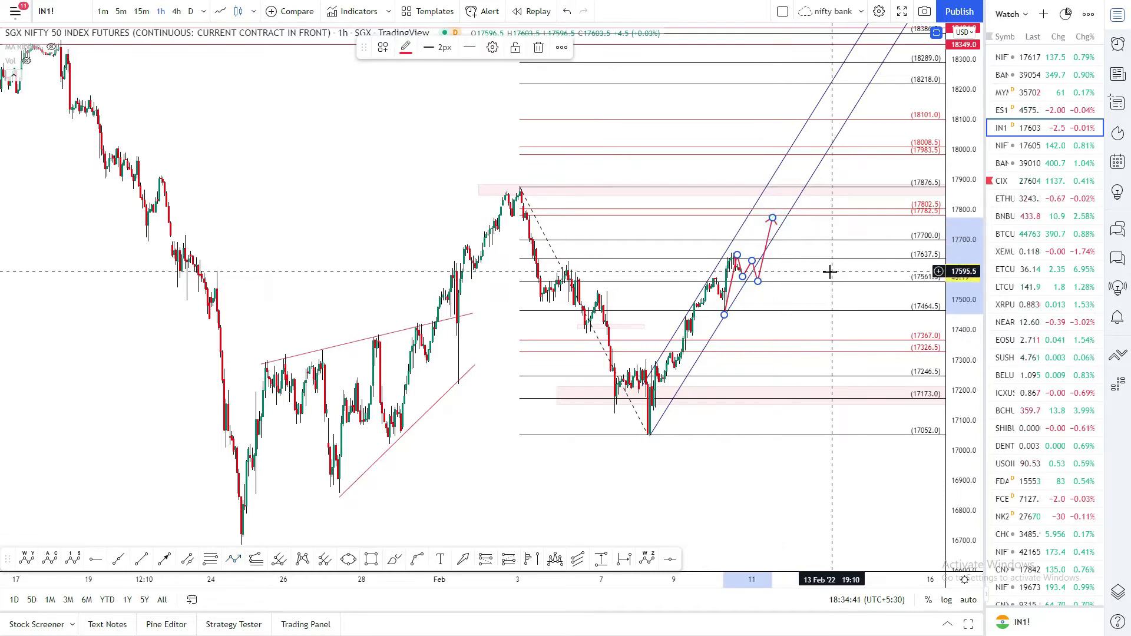
pyautogui.moveTo(720, 314); pyautogui.dragTo(791, 314)
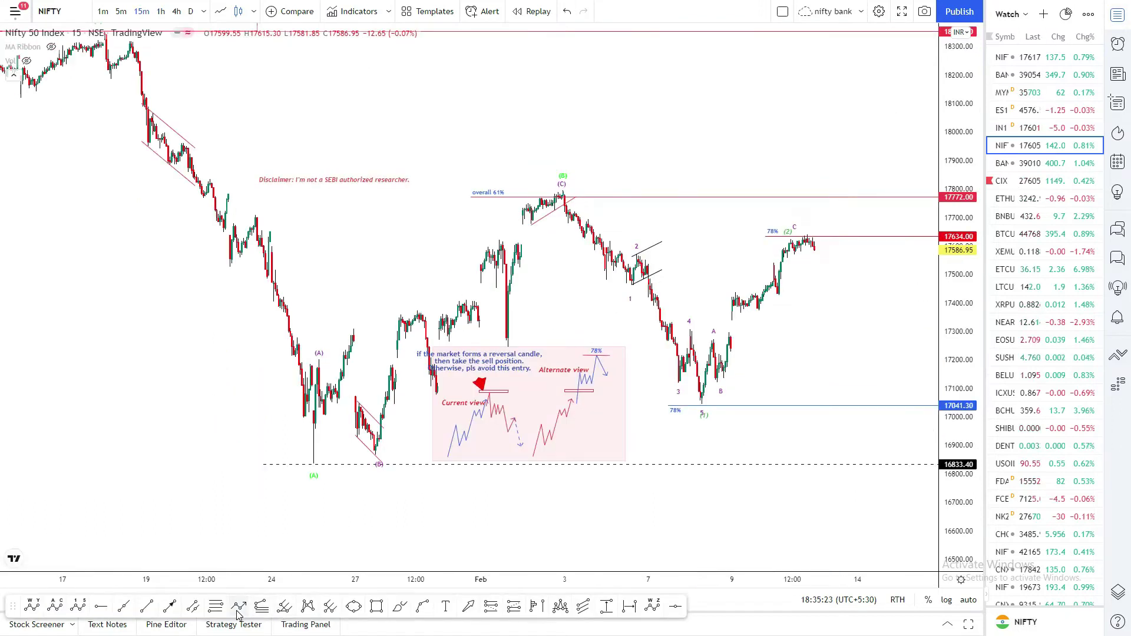
# Connect the January high, (A) low, (C) high, (1) low and recent C high with a red zigzag.
pyautogui.click(238, 607)
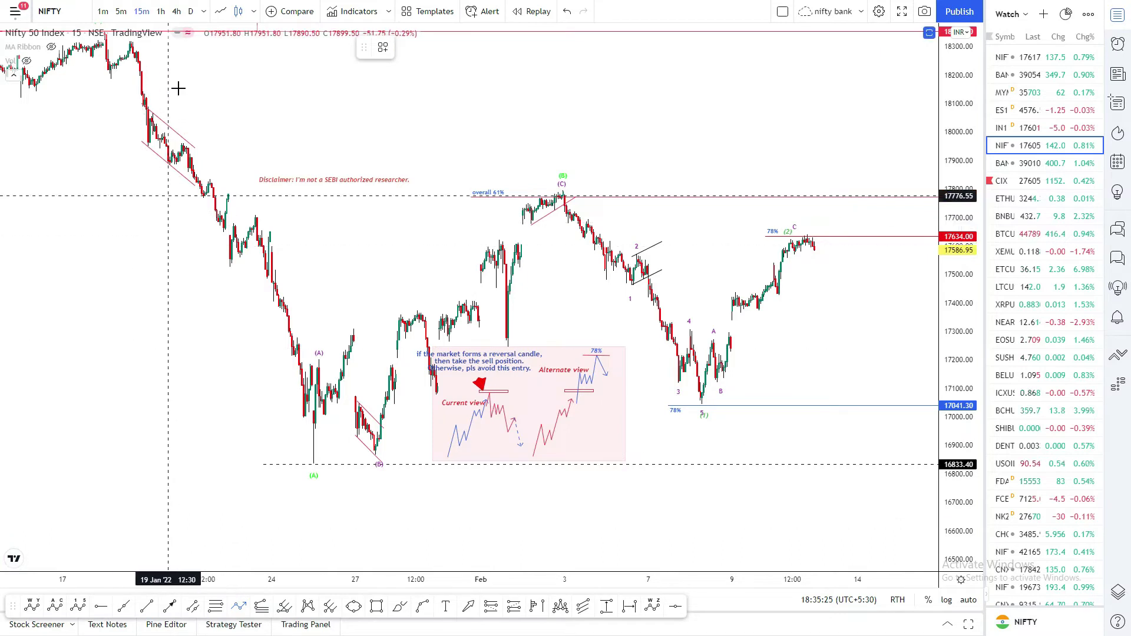
pyautogui.click(136, 53)
pyautogui.click(309, 464)
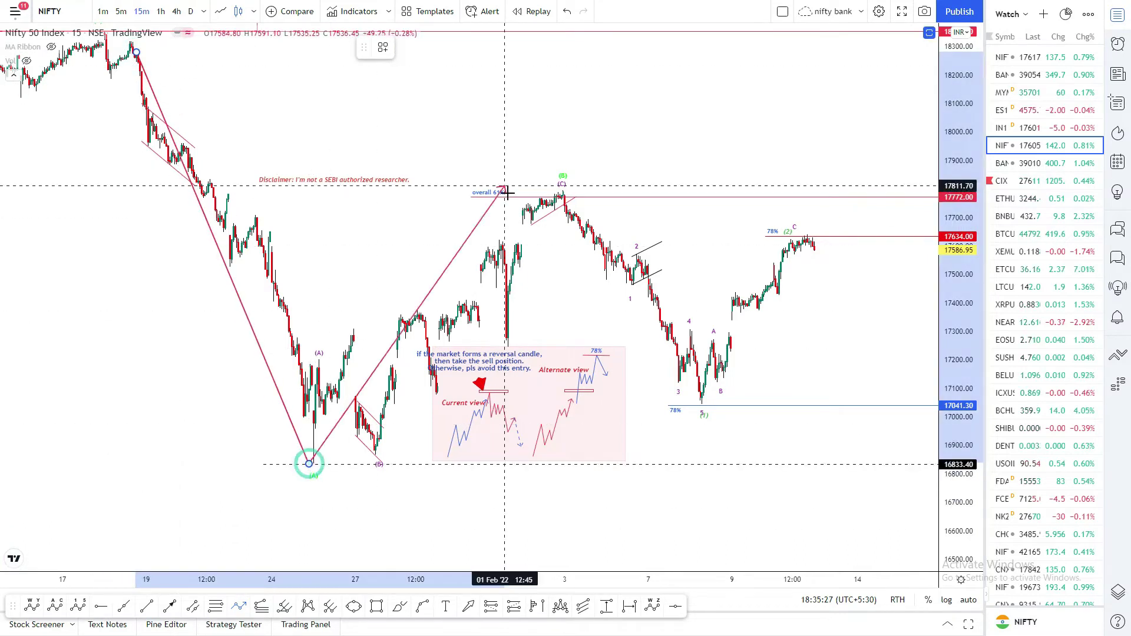
pyautogui.click(556, 195)
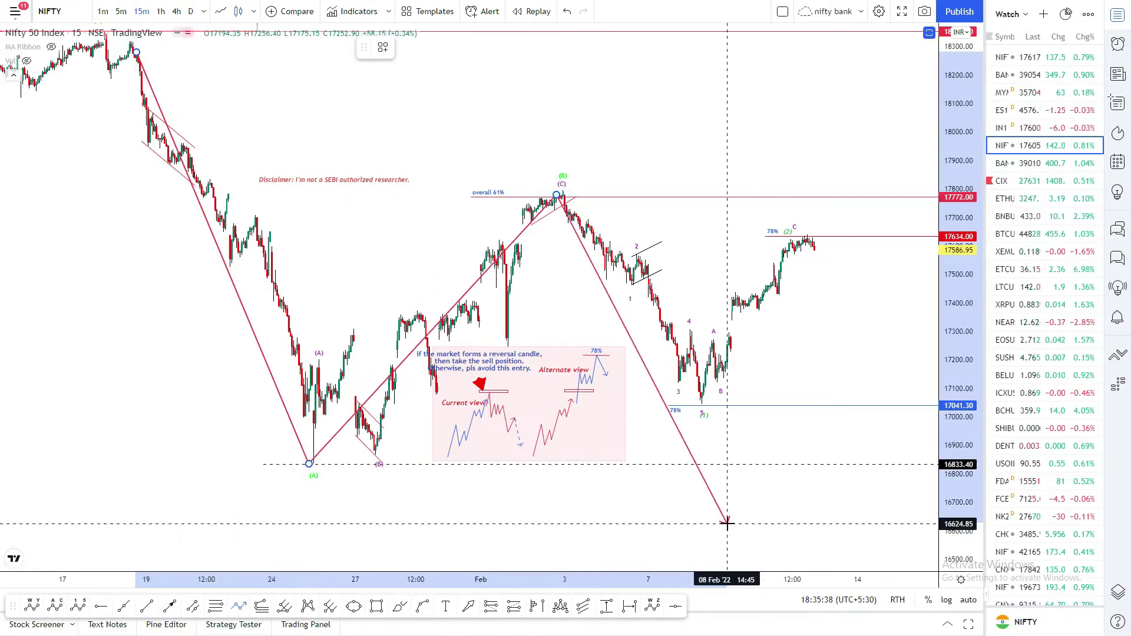
pyautogui.click(697, 404)
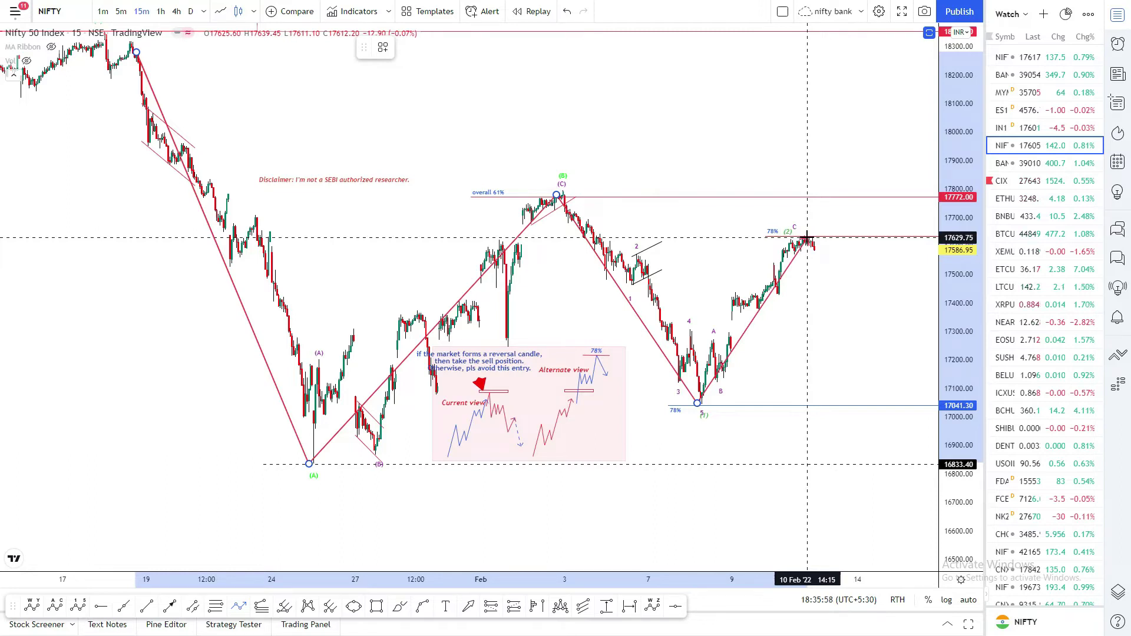
pyautogui.click(807, 237)
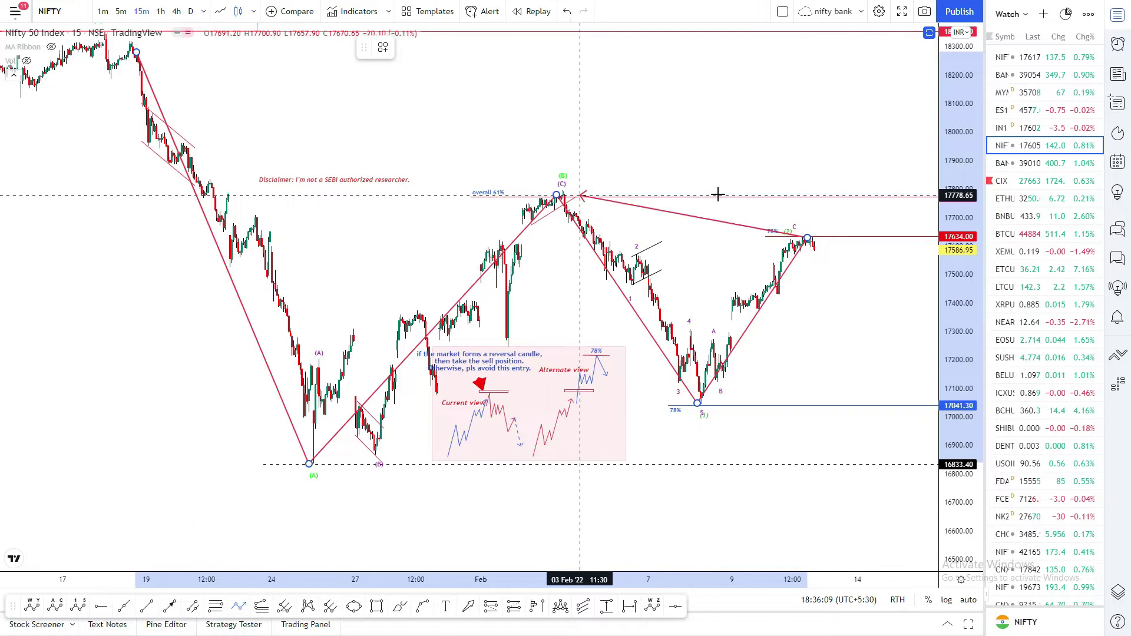
pyautogui.click(811, 241)
pyautogui.scroll(-2, 958, 147)
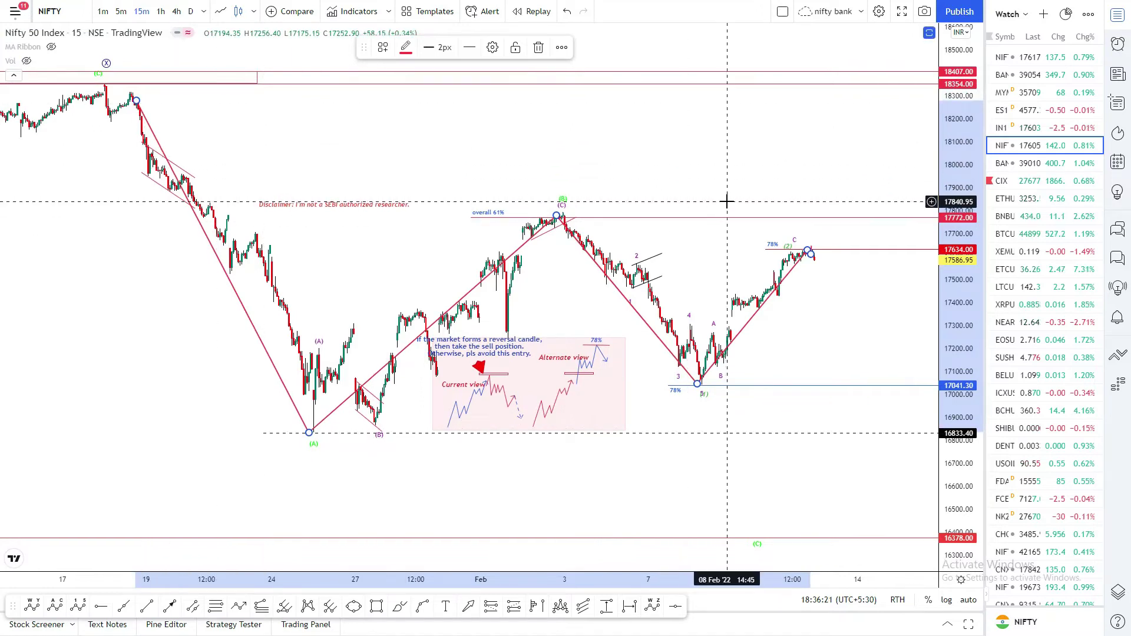
# Draw a Fibonacci retracement from the 18 Jan high near 18351 to the 25 Jan low near 16837.
pyautogui.click(214, 608)
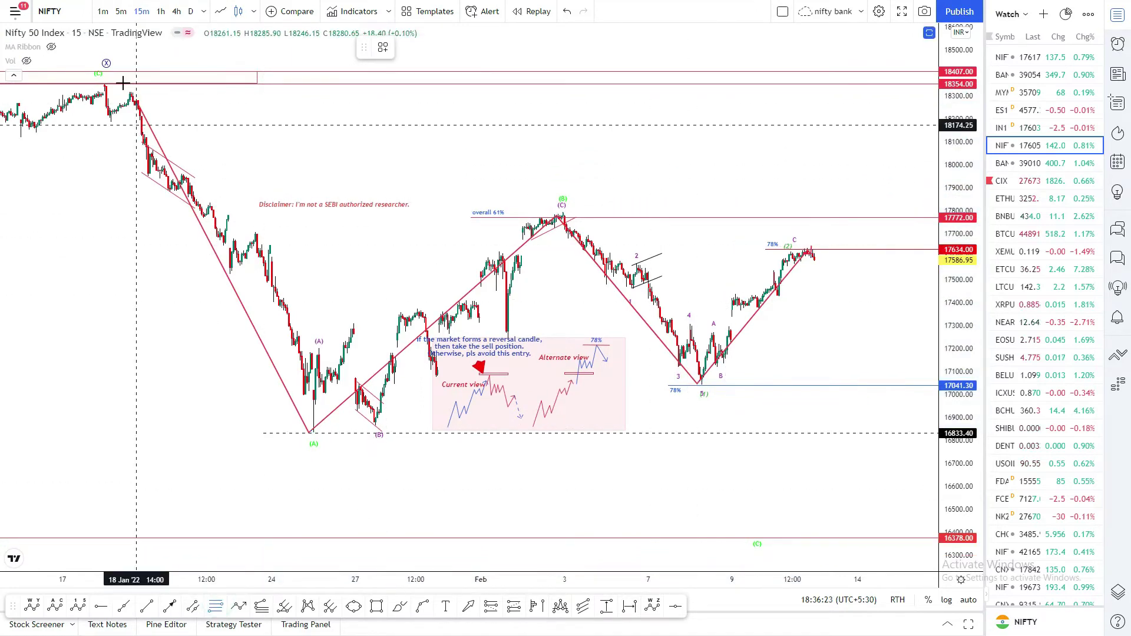
pyautogui.click(104, 77)
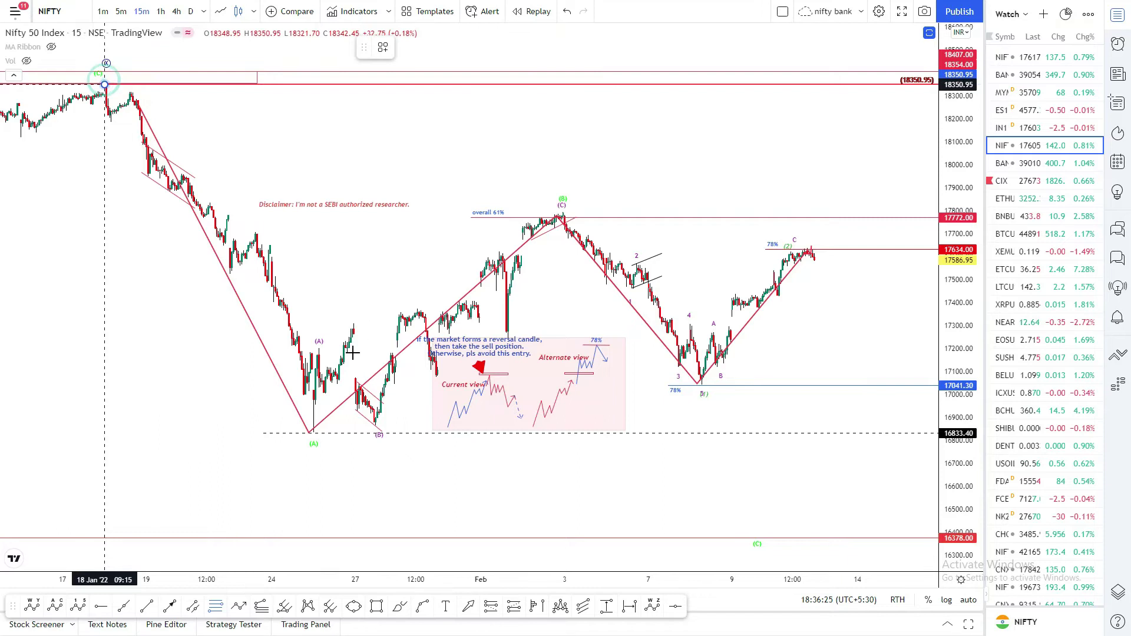
pyautogui.click(313, 442)
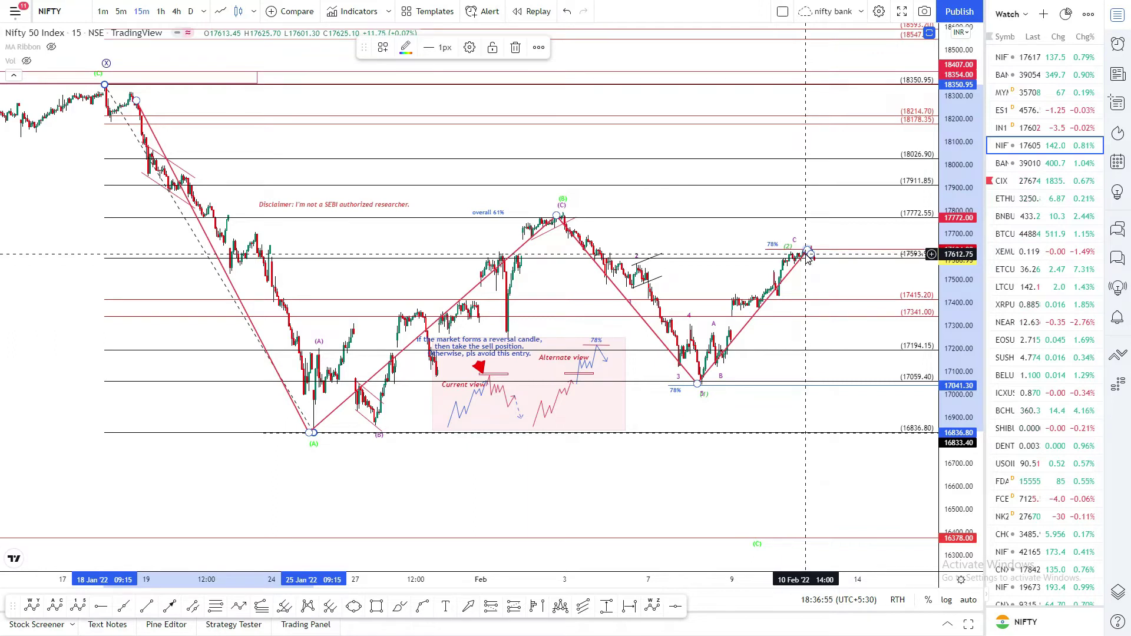
# Delete the Fib and draw a red zigzag from the (1) low via A, B, C high down to 17400.
pyautogui.press('Delete')
pyautogui.scroll(3, 777, 312)
pyautogui.click(611, 431)
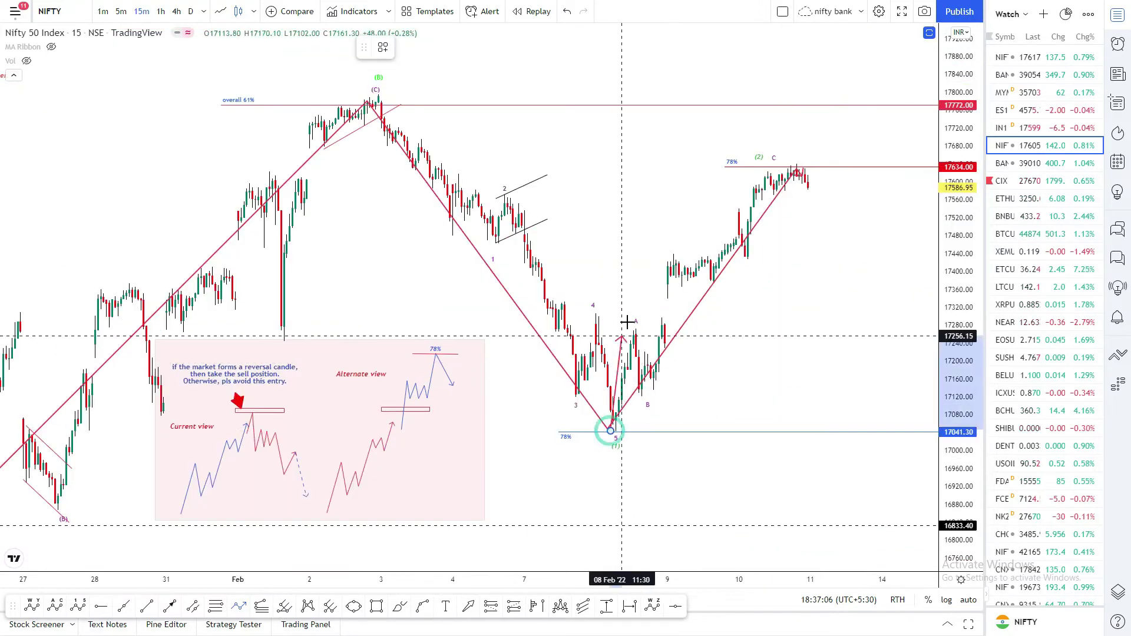
pyautogui.click(631, 328)
pyautogui.click(642, 397)
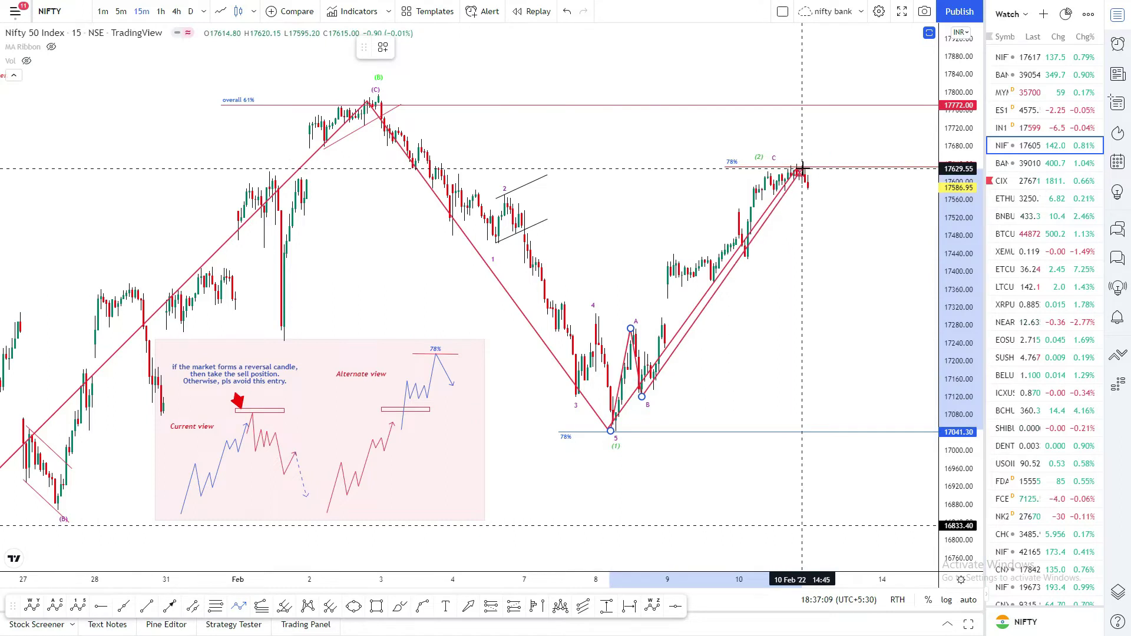
pyautogui.click(802, 169)
pyautogui.click(807, 268)
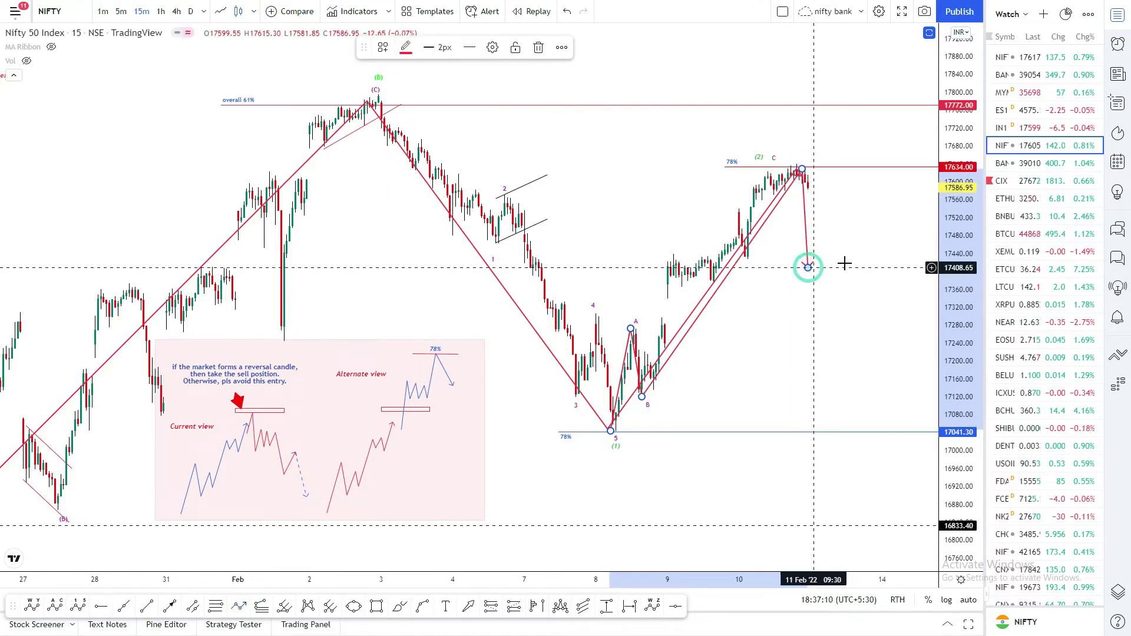
# Mark a thin target zone at about 17422–17435 extending past the arrow tip.
pyautogui.click(843, 263)
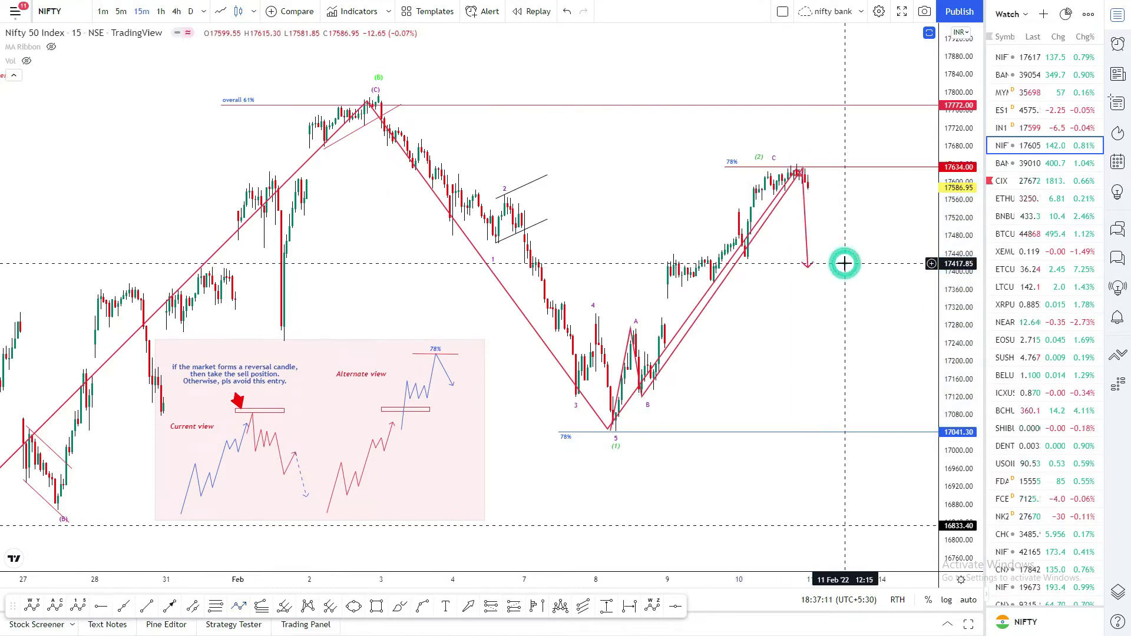
pyautogui.click(745, 255)
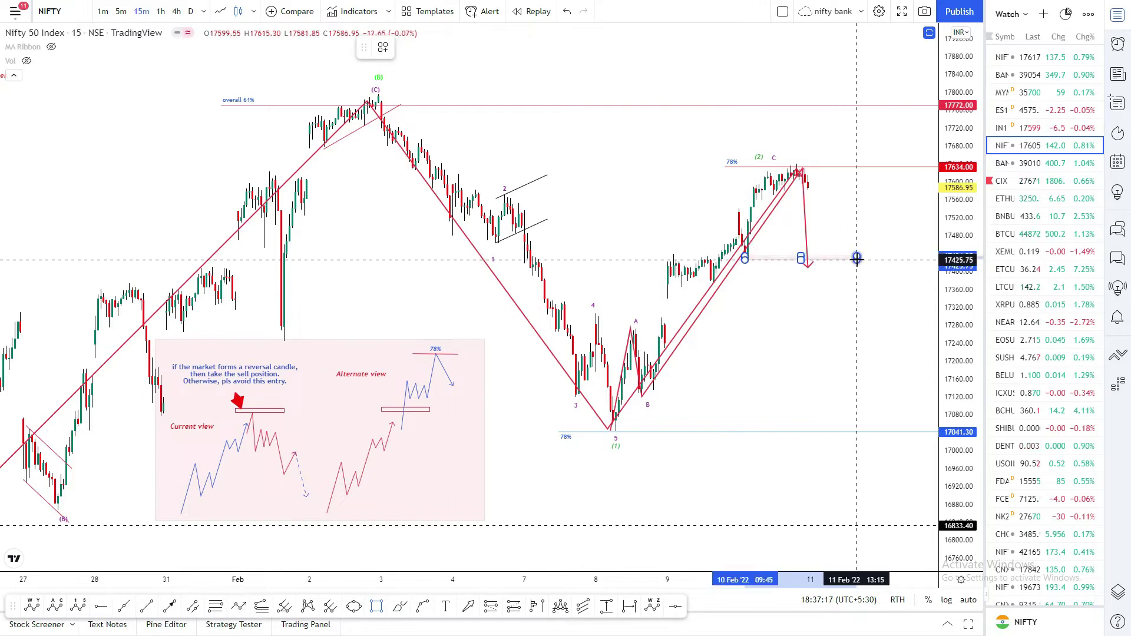
pyautogui.click(859, 258)
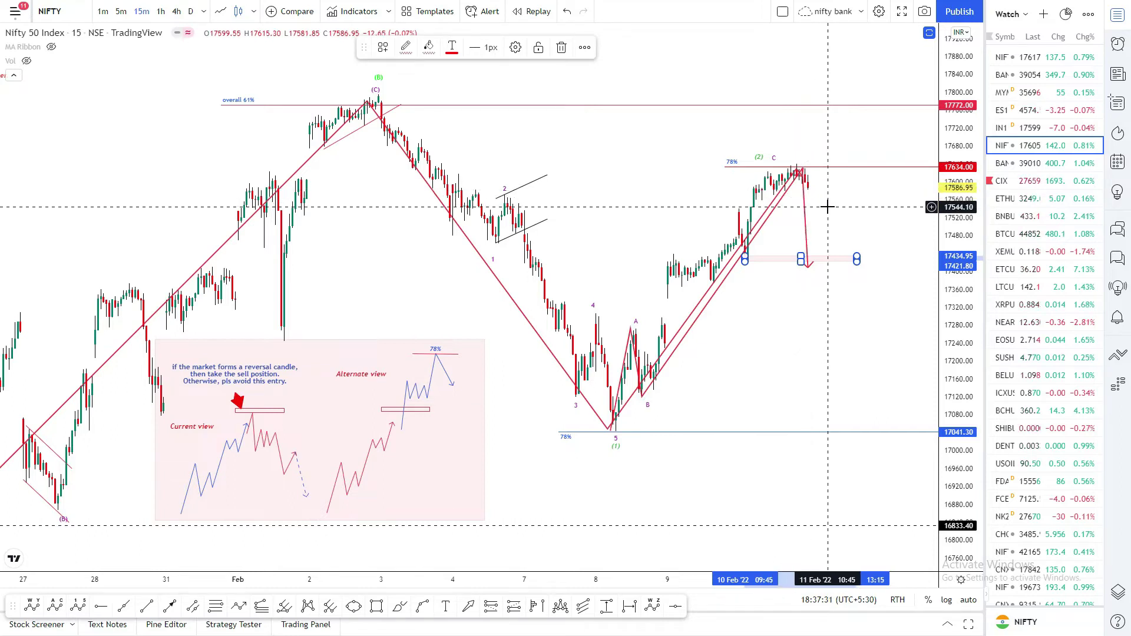
# Draw a Fibonacci retracement from the 17120.75 B low to the recent high, and undo the red drop arrow.
pyautogui.click(212, 610)
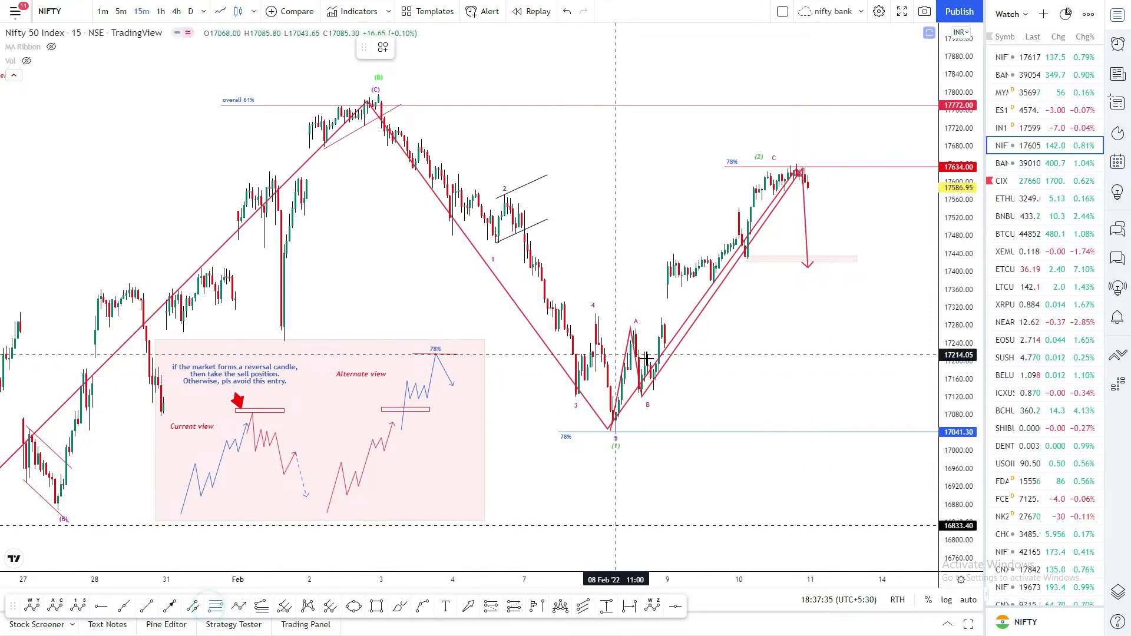
pyautogui.click(641, 405)
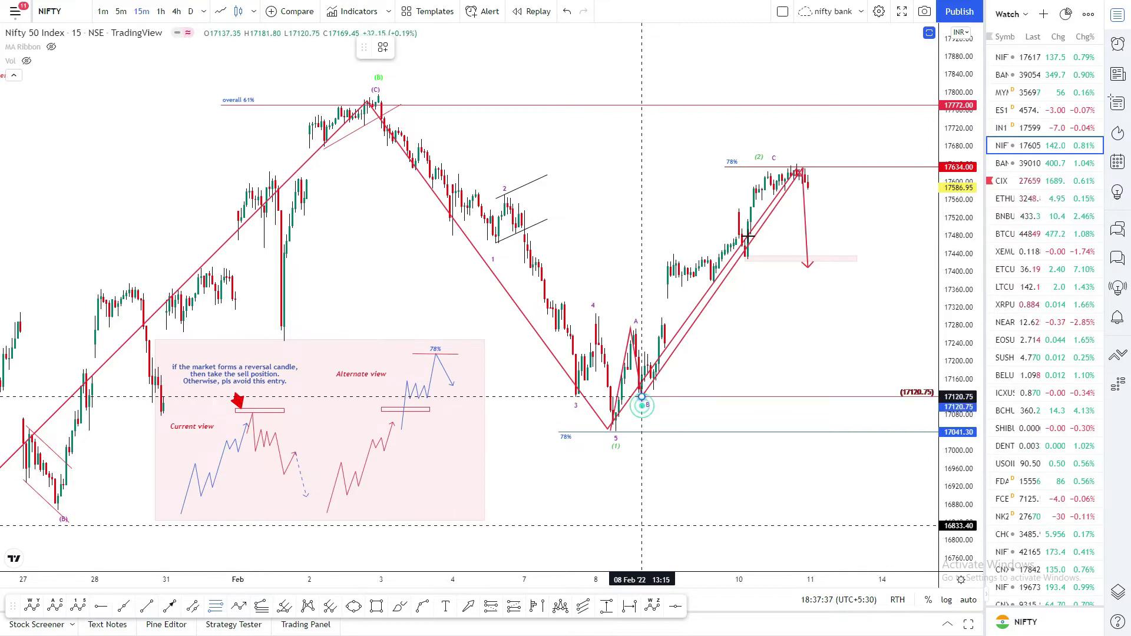
pyautogui.click(795, 163)
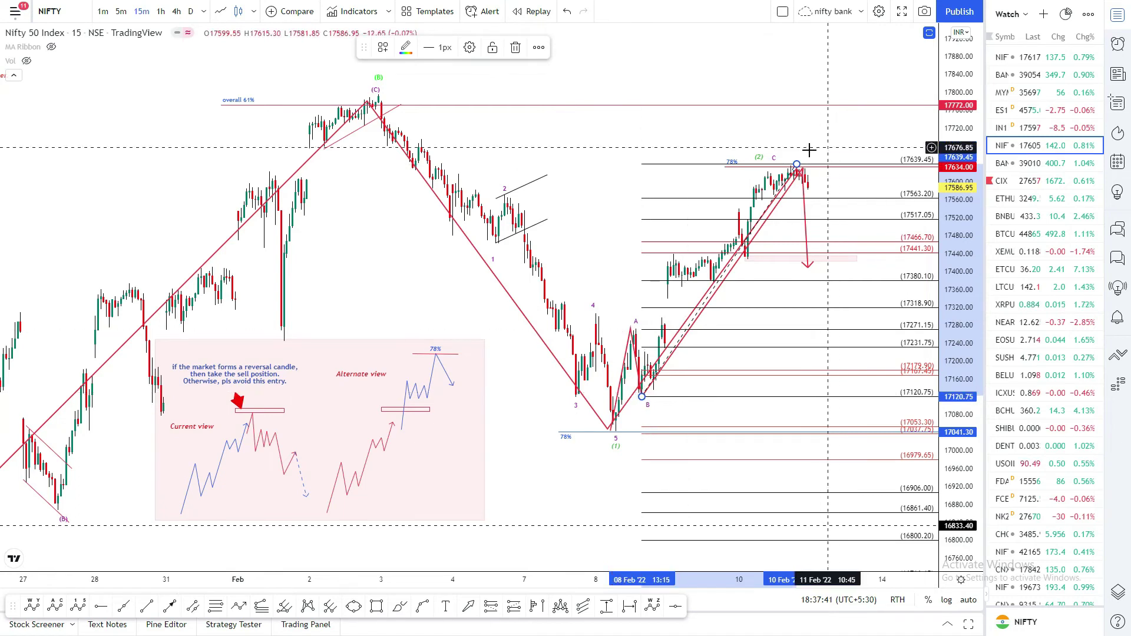
pyautogui.click(823, 184)
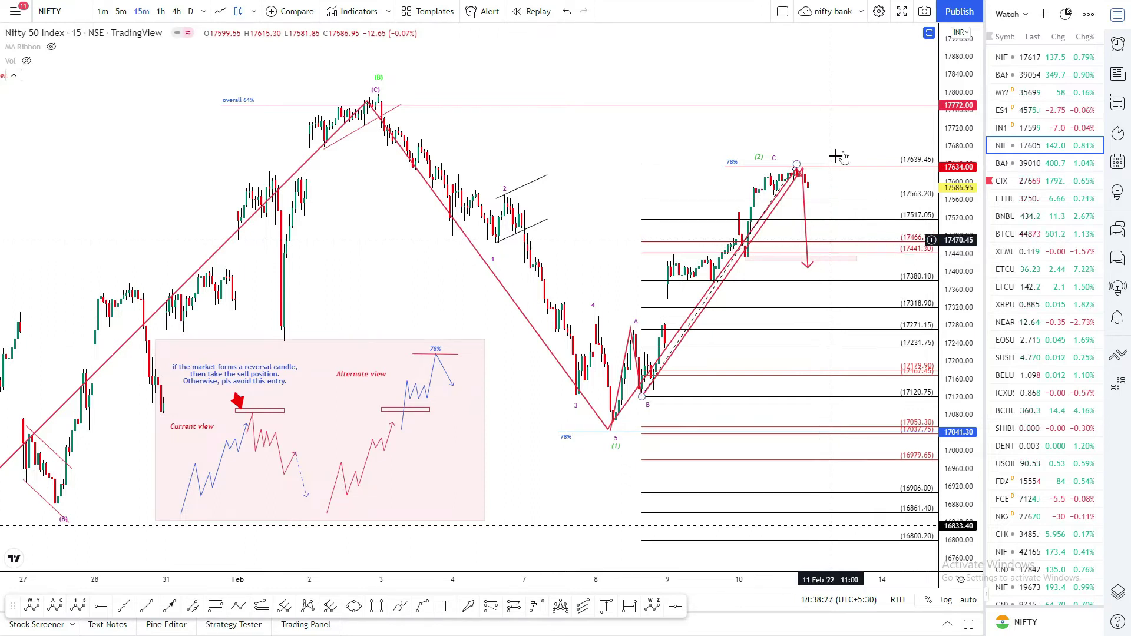
pyautogui.hotkey('ctrl', 'z')
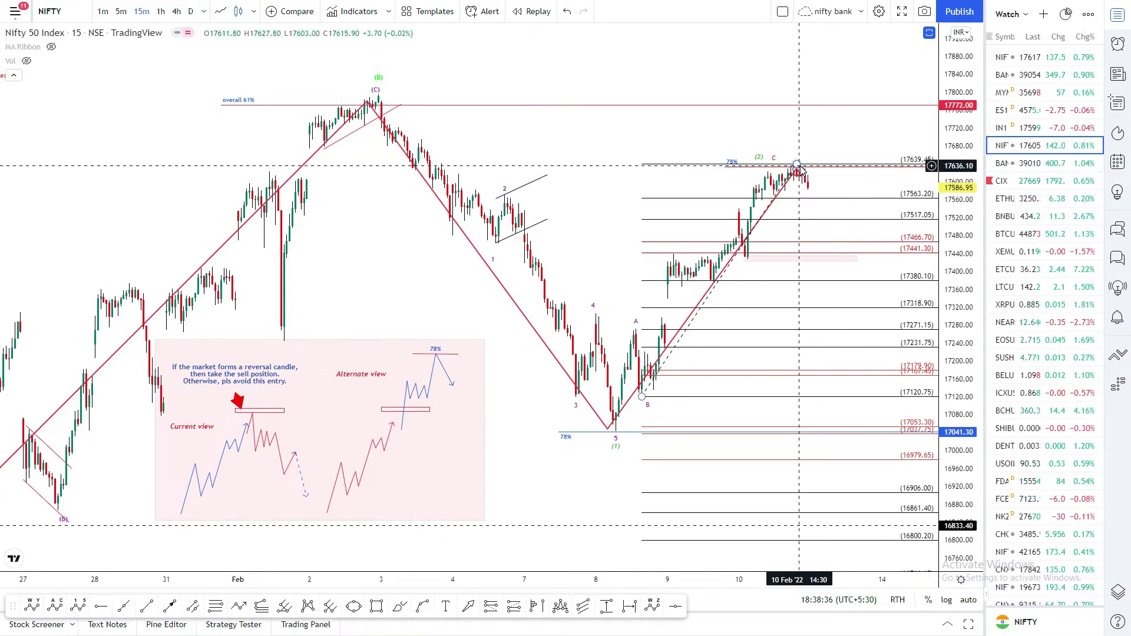
pyautogui.click(214, 607)
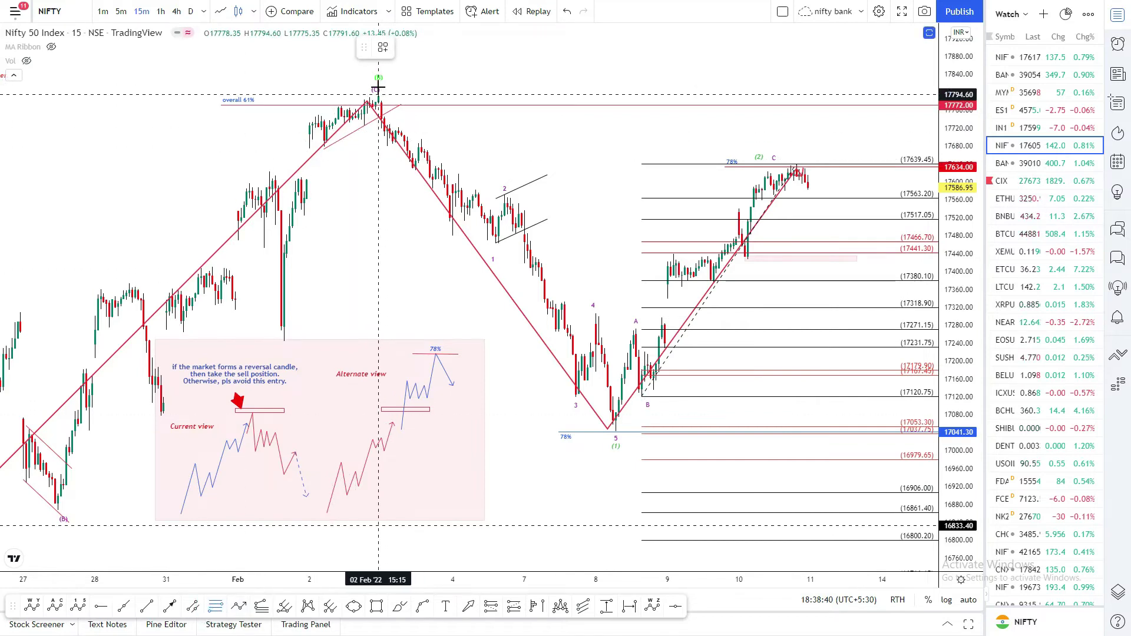
# Place Fibonacci points at the 2 Feb (C) high, the 08 Feb low and near 17626.
pyautogui.click(379, 95)
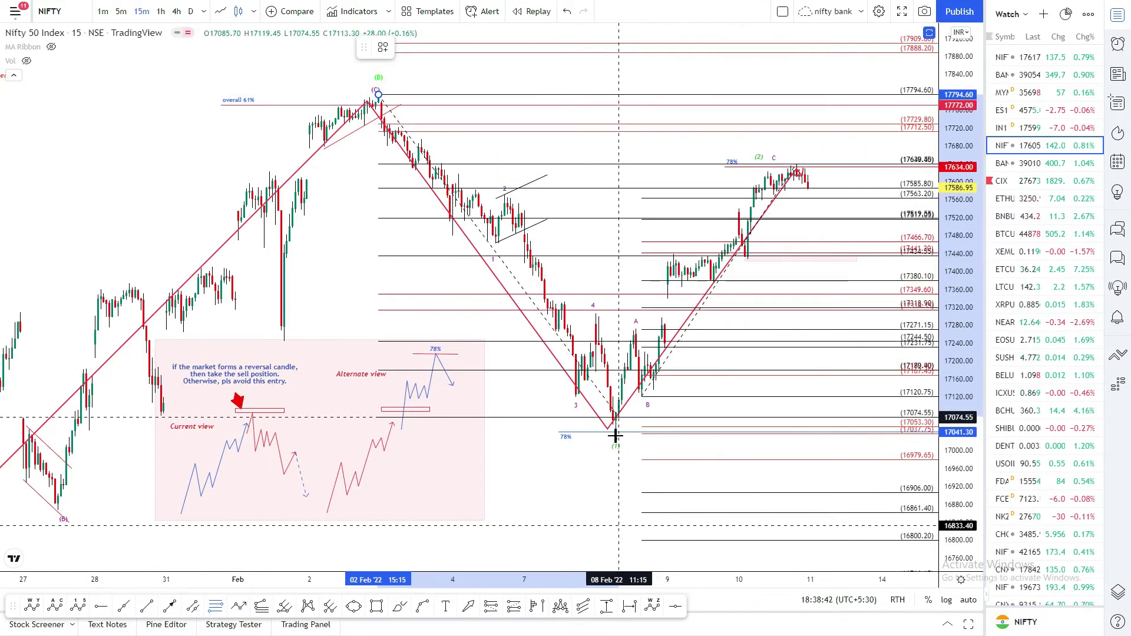
pyautogui.click(615, 434)
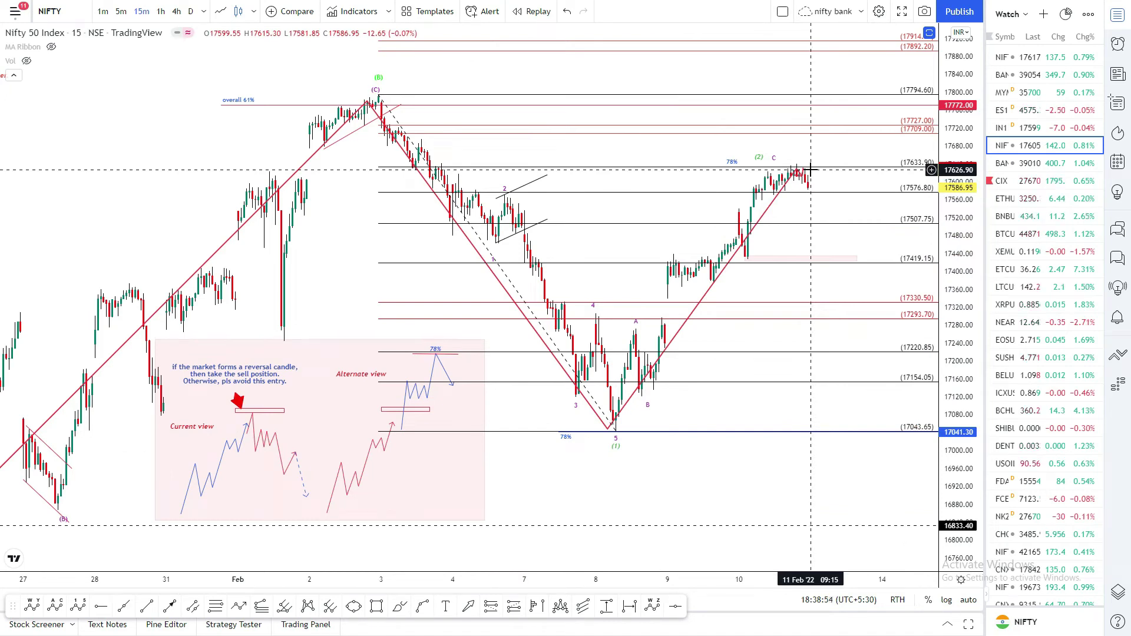
pyautogui.click(811, 170)
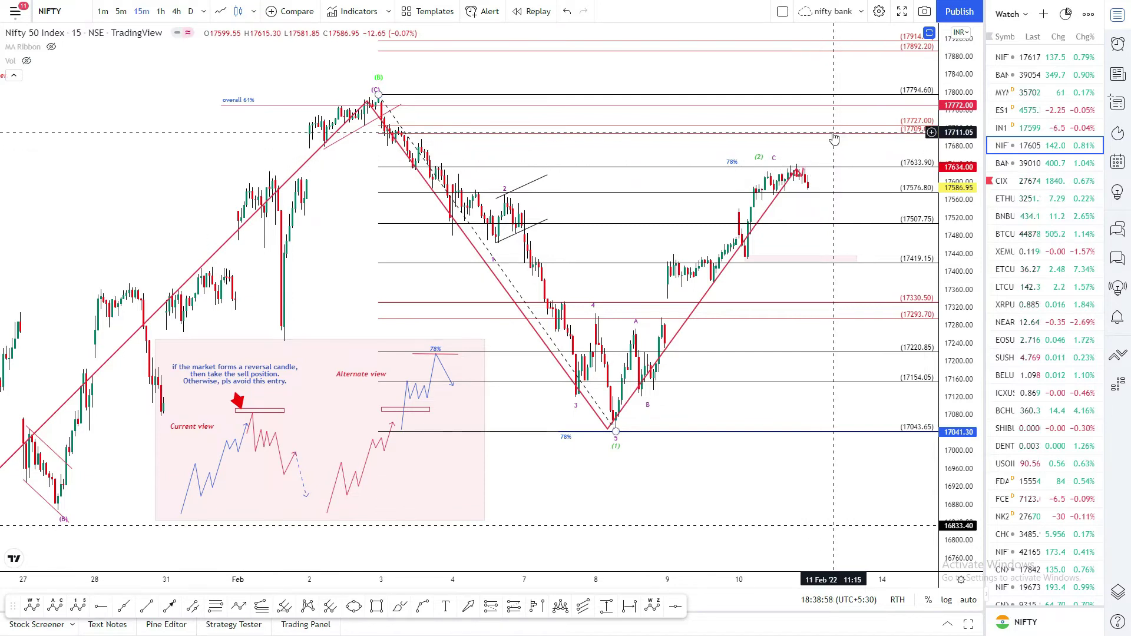
# Draw a zigzag path arrow from the recent high projecting a rise past 17772.
pyautogui.click(817, 184)
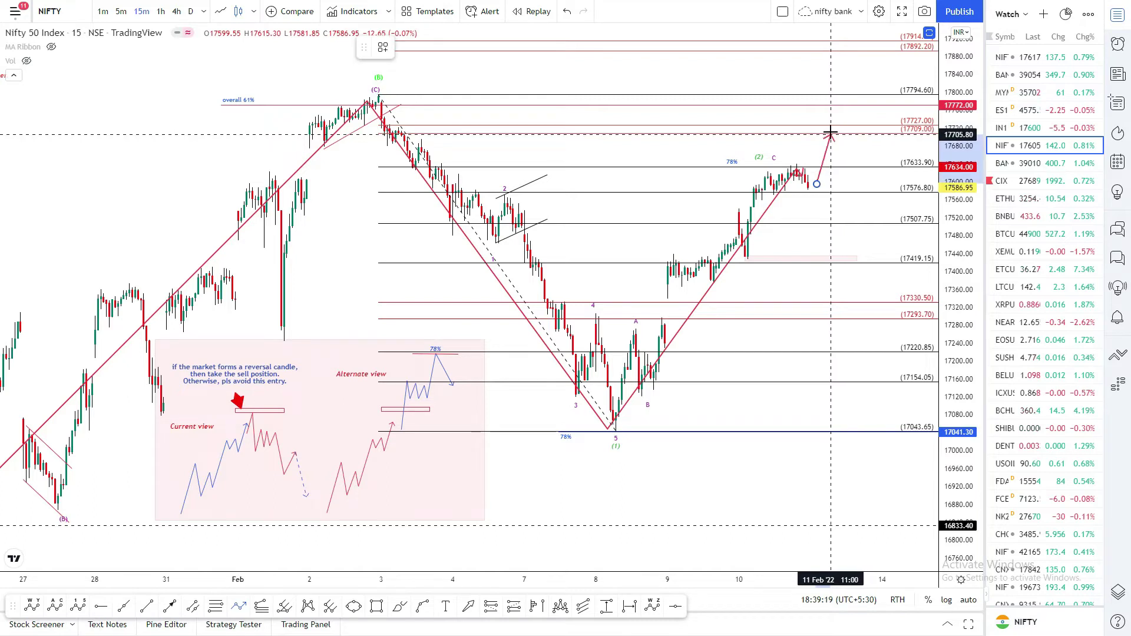
pyautogui.click(831, 132)
pyautogui.click(837, 156)
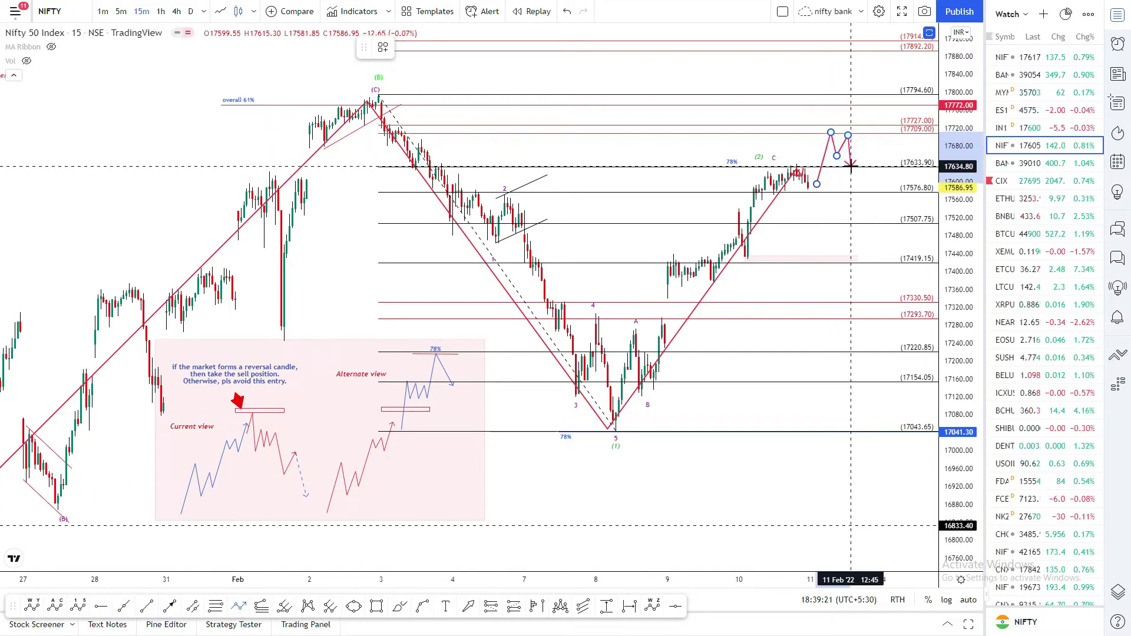
pyautogui.click(851, 166)
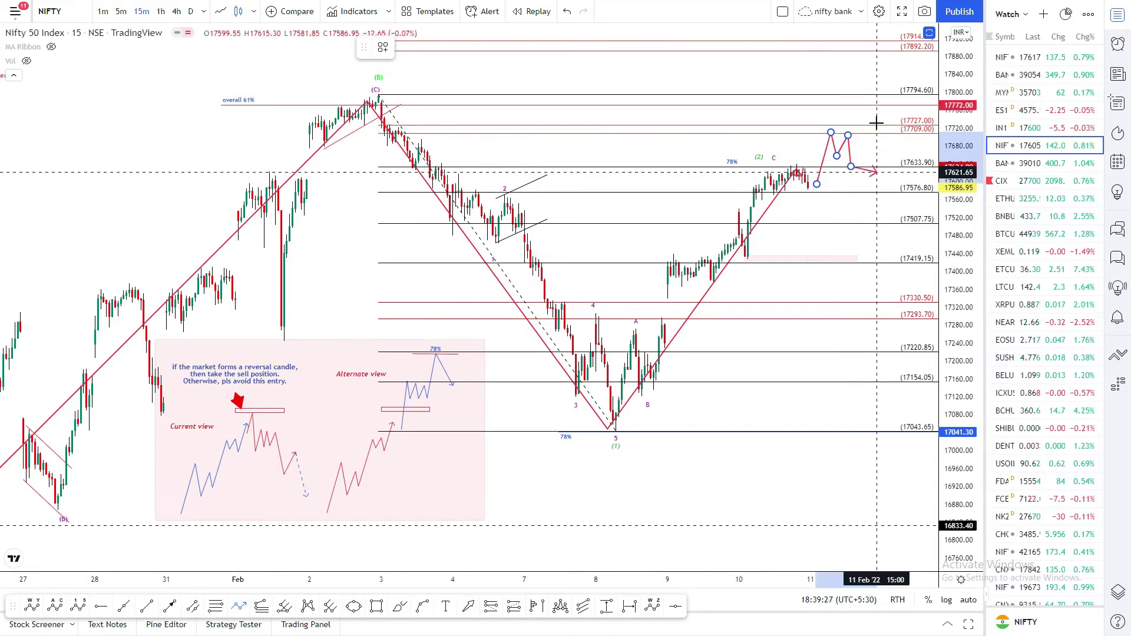
pyautogui.click(868, 100)
pyautogui.press('Escape')
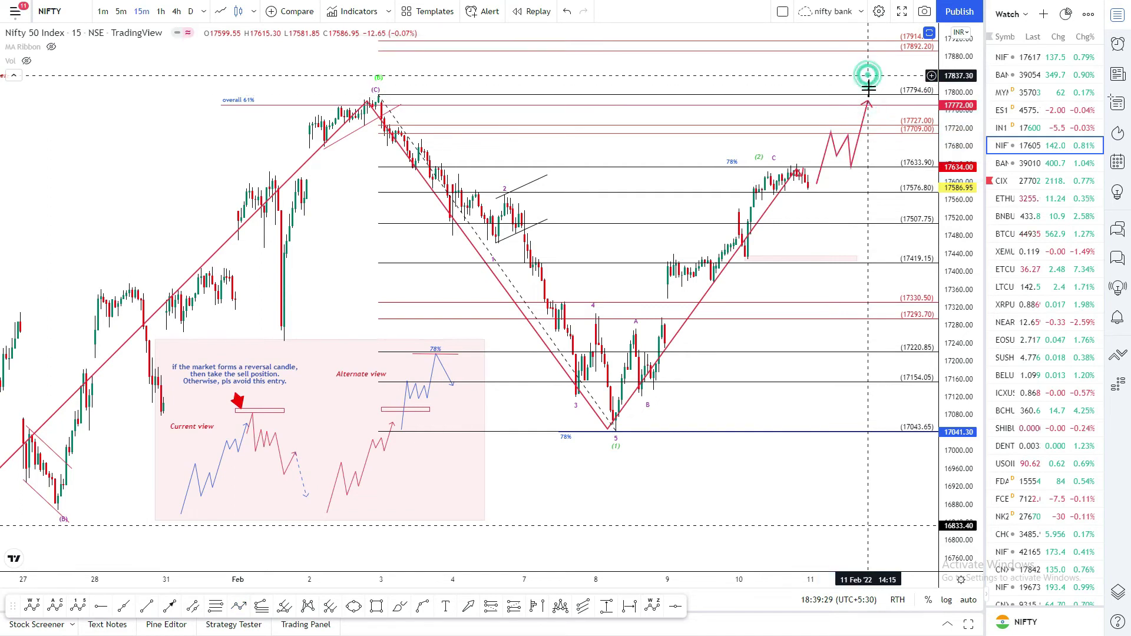
# Circle the zigzag with an ellipse and add a Fib retracement from 17120.75 to about 17727.
pyautogui.click(862, 180)
pyautogui.click(842, 196)
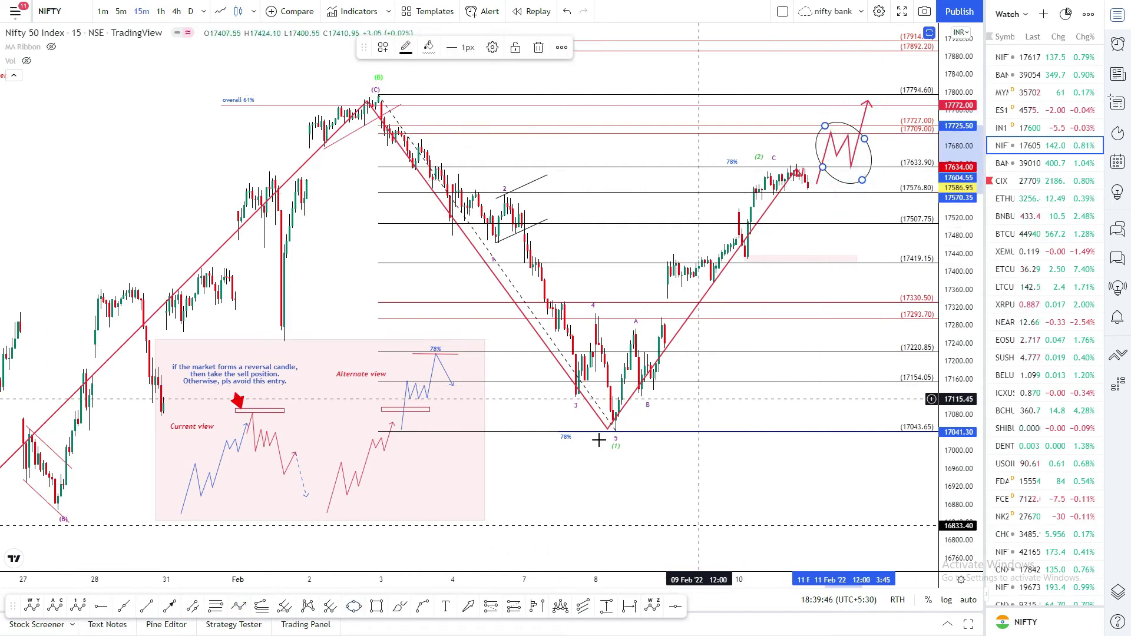
pyautogui.press('Escape')
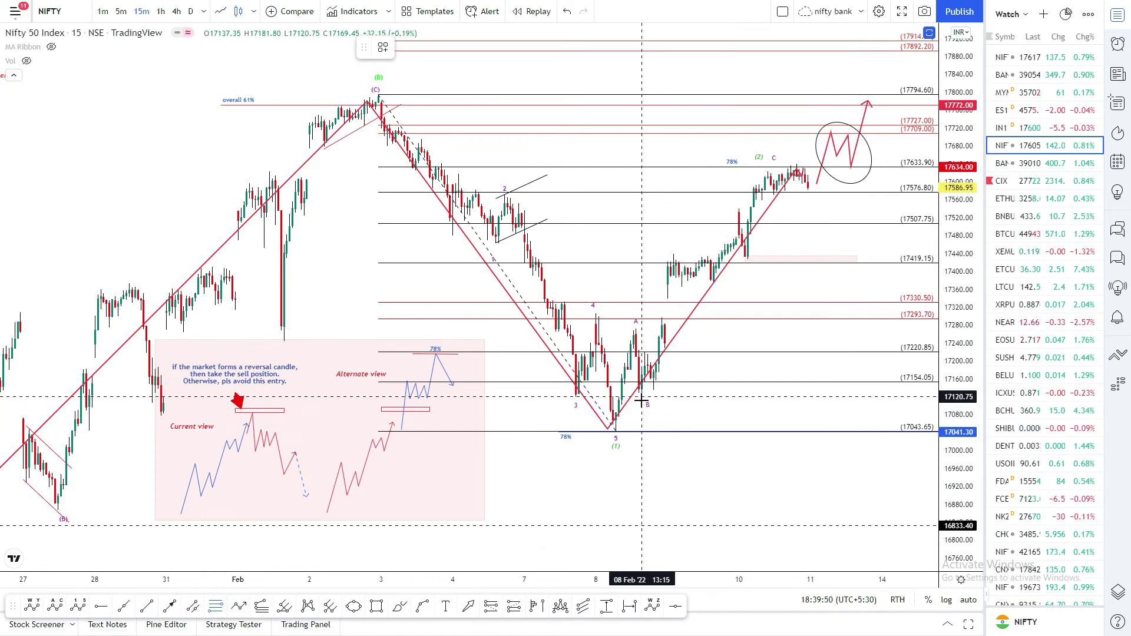
pyautogui.click(642, 397)
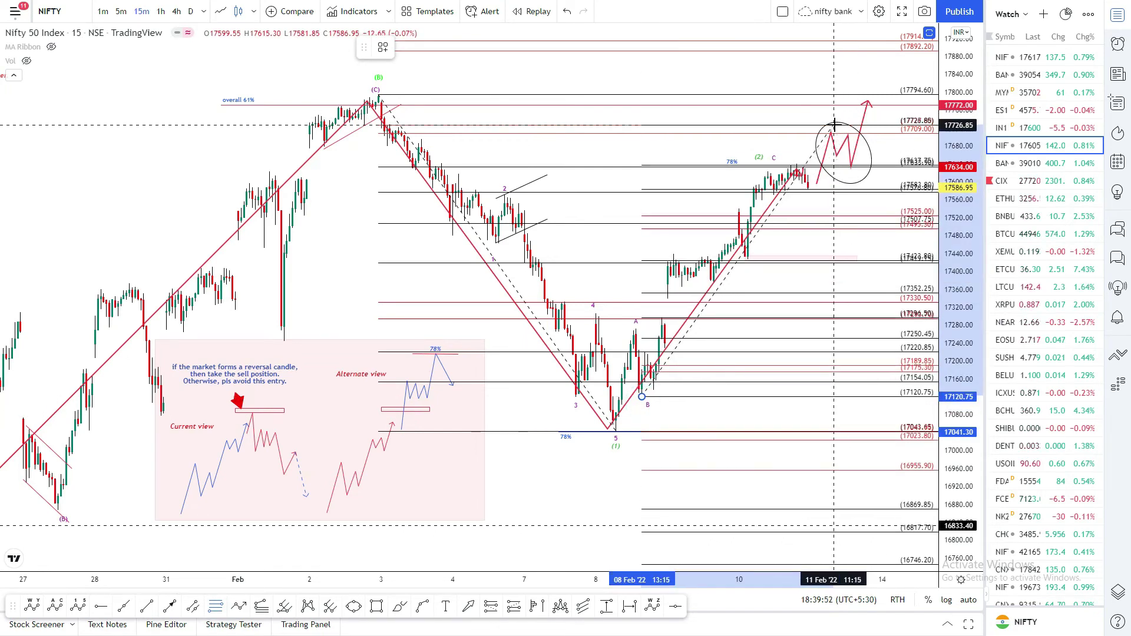
pyautogui.click(834, 125)
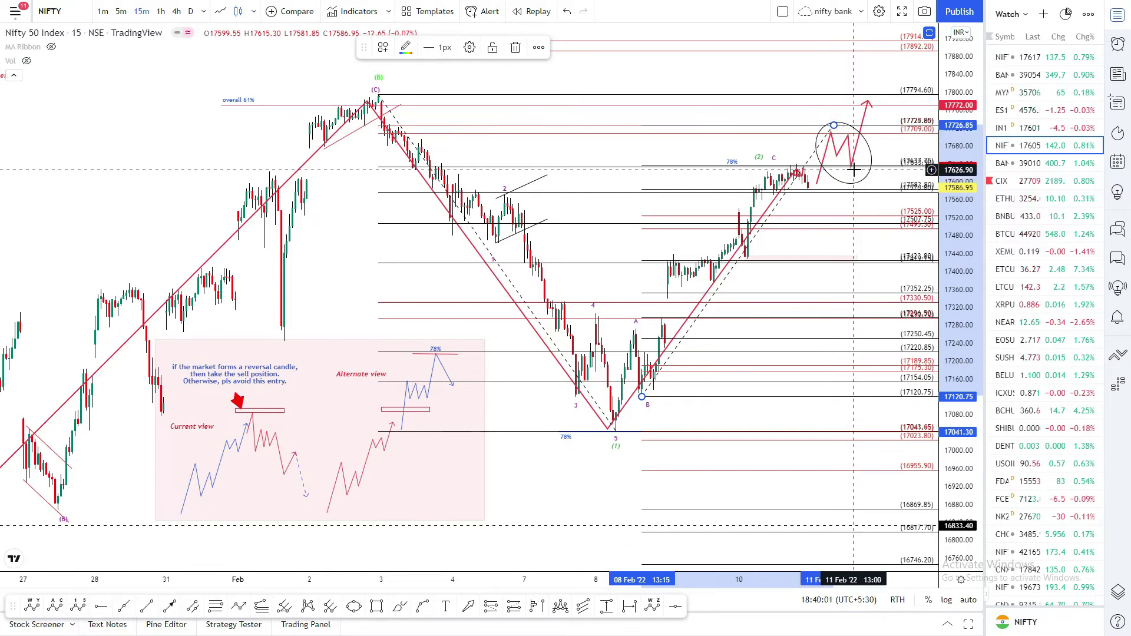
# Replace the old Fib retracement with one from the (C) high to the 08 Feb low.
pyautogui.click(516, 47)
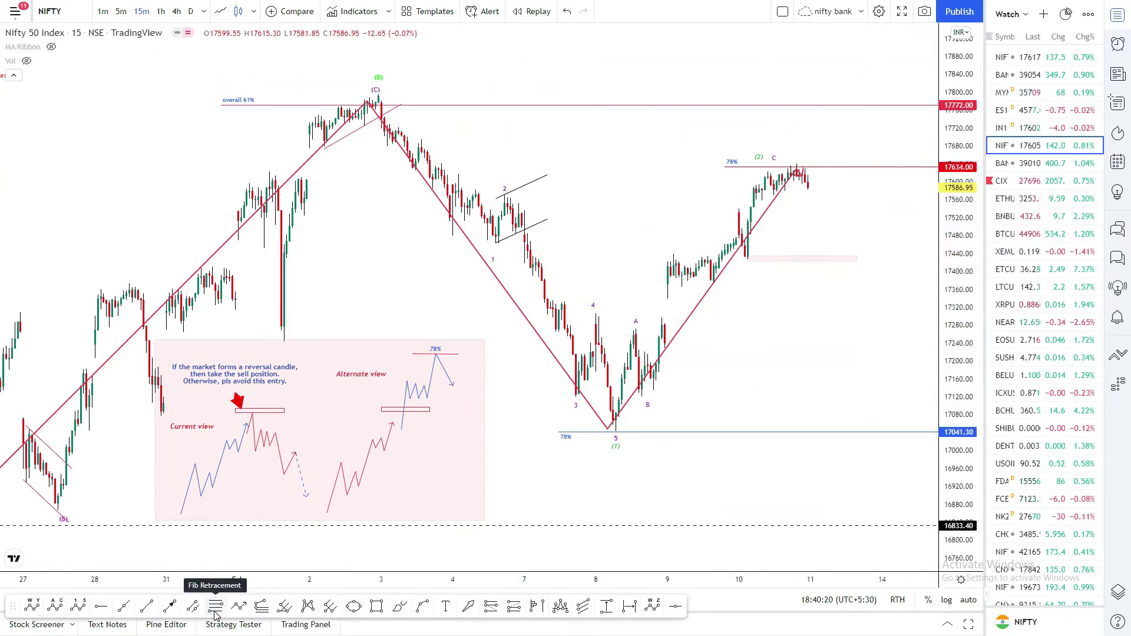
pyautogui.click(215, 610)
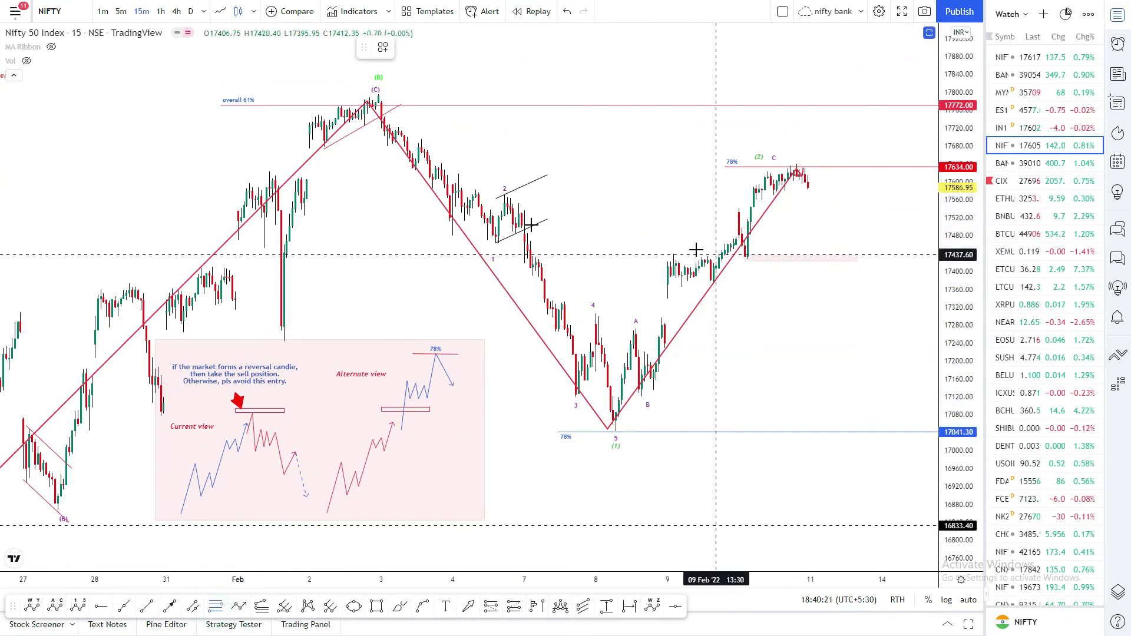
pyautogui.click(378, 94)
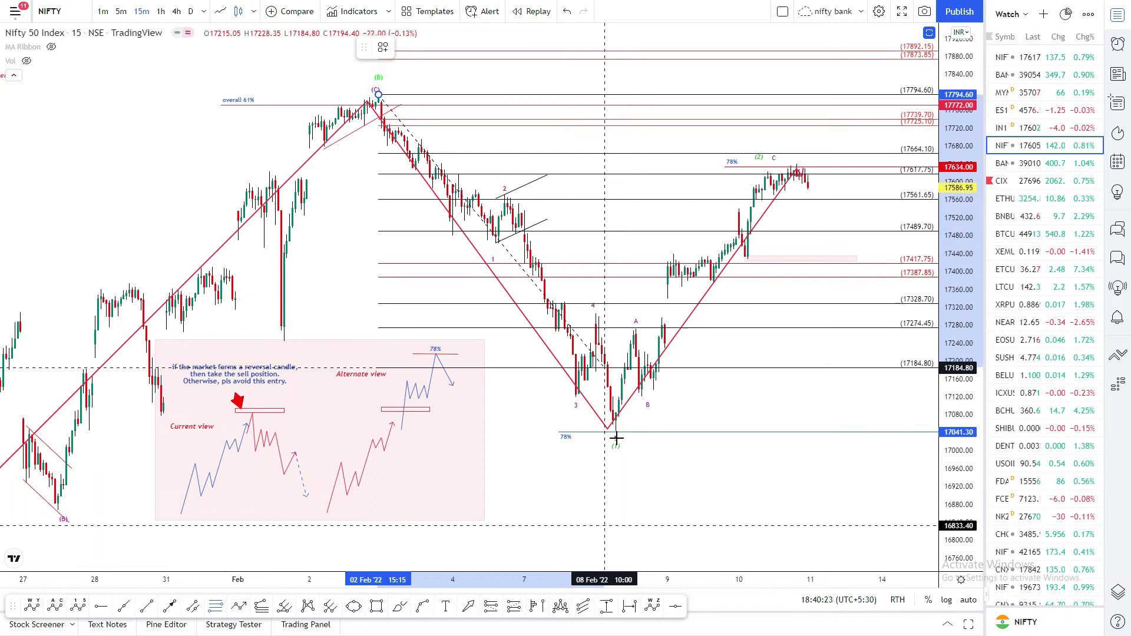
pyautogui.click(616, 432)
pyautogui.click(644, 297)
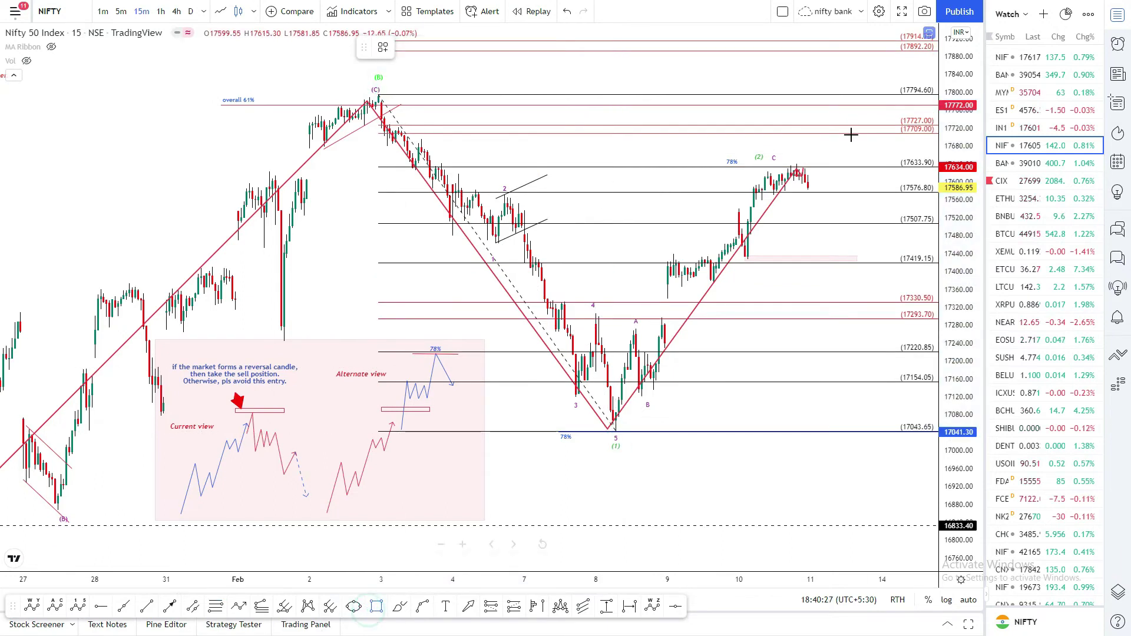
# Draw a thin target-zone rectangle near 17720 and delete the old Fib levels.
pyautogui.click(803, 129)
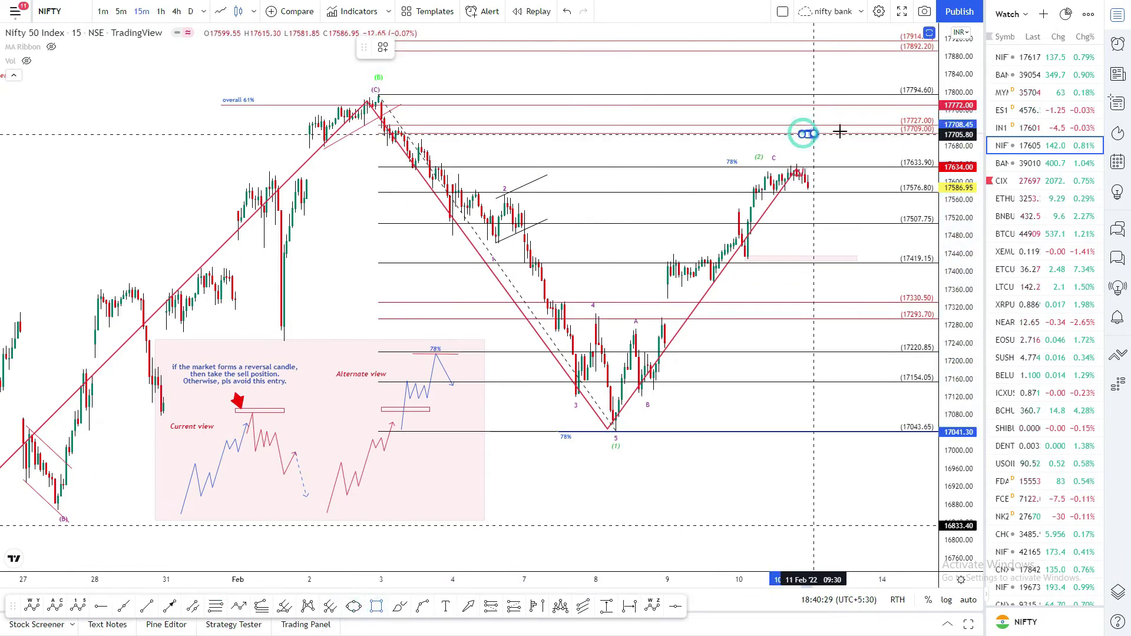
pyautogui.click(857, 129)
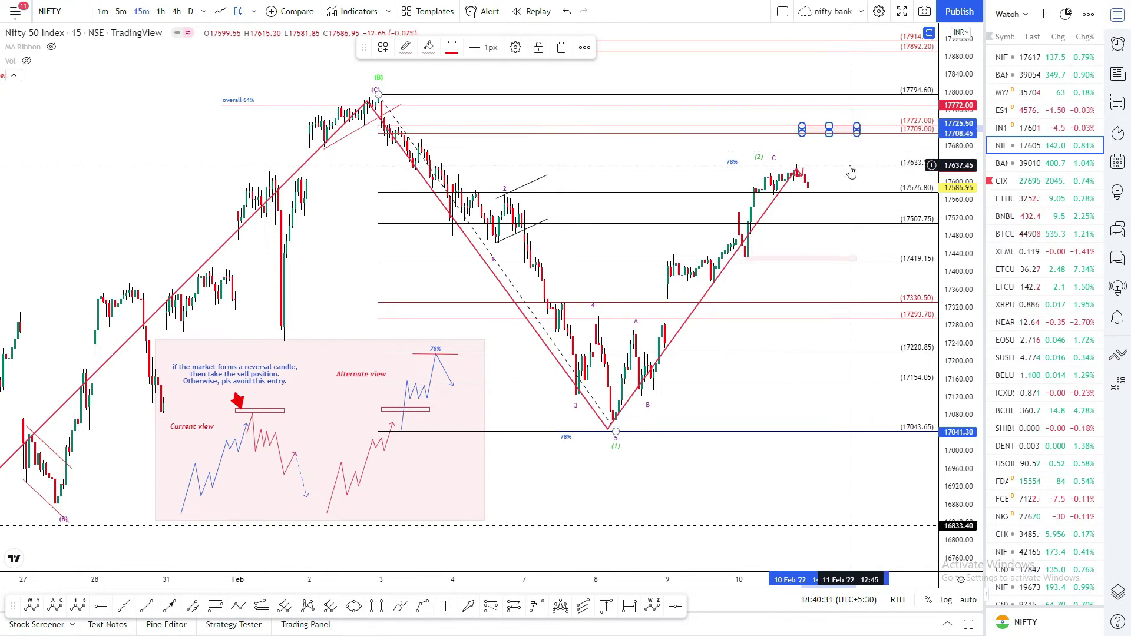
pyautogui.click(851, 168)
pyautogui.press('Delete')
# Draw a zigzag arrow peaking near 17720 then dropping toward 17580, and anchor a Fib at the B low.
pyautogui.click(814, 183)
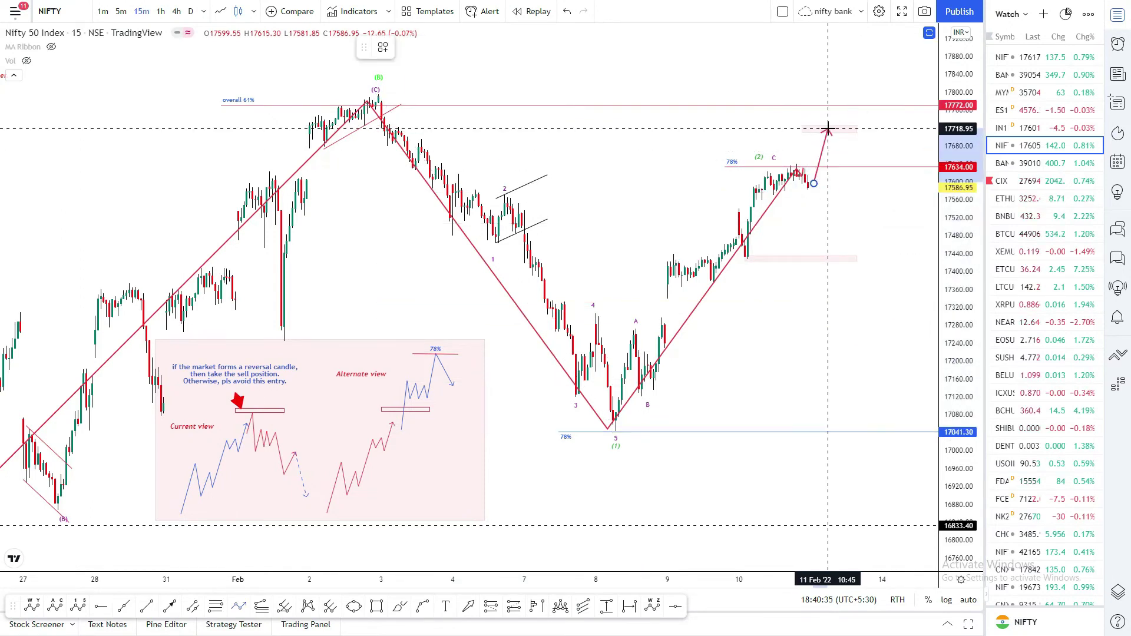
pyautogui.click(827, 128)
pyautogui.click(831, 158)
pyautogui.click(842, 137)
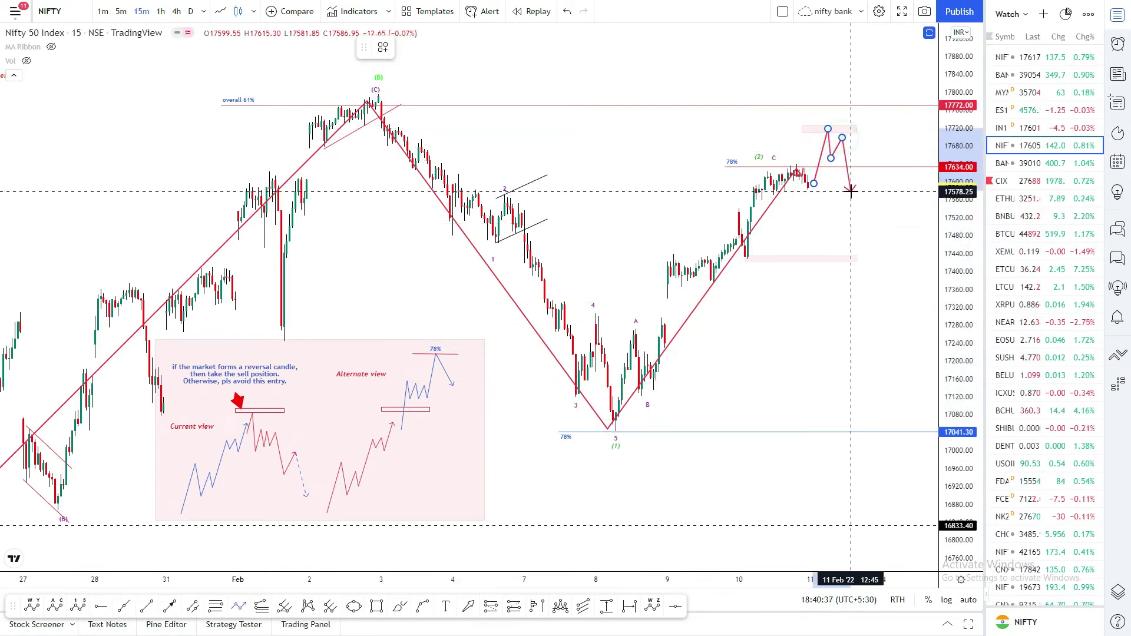
pyautogui.doubleClick(851, 191)
pyautogui.click(889, 142)
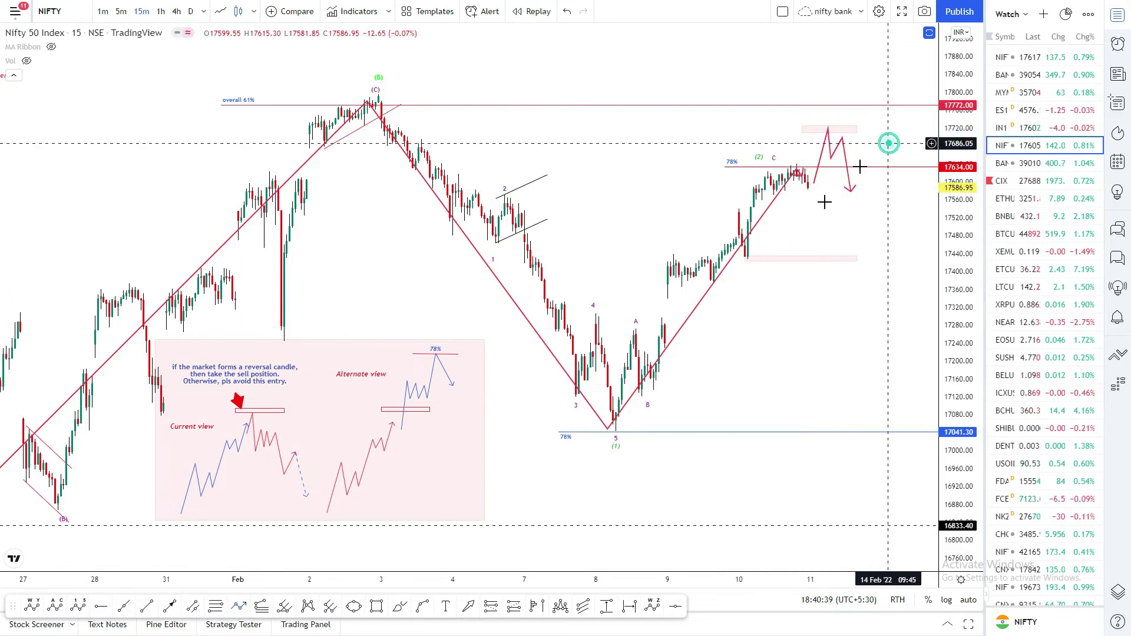
pyautogui.click(399, 606)
pyautogui.click(642, 396)
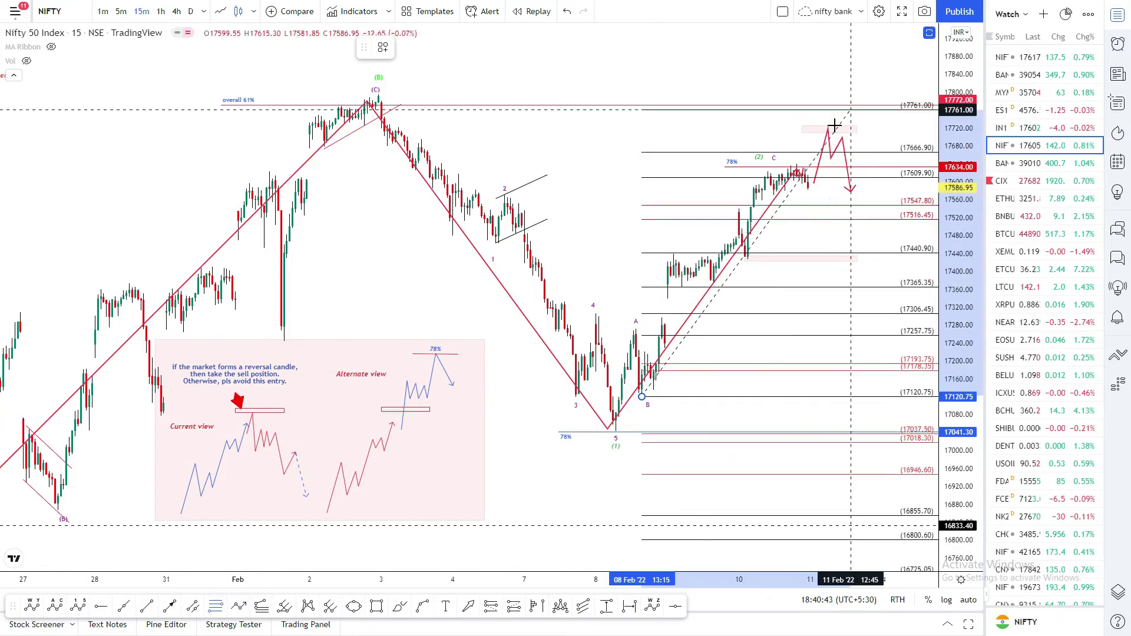
# Top the Fib retracement at 17725.50 and add a path leg from about 17582 up to 17772.
pyautogui.click(831, 127)
pyautogui.moveTo(831, 125); pyautogui.dragTo(828, 126)
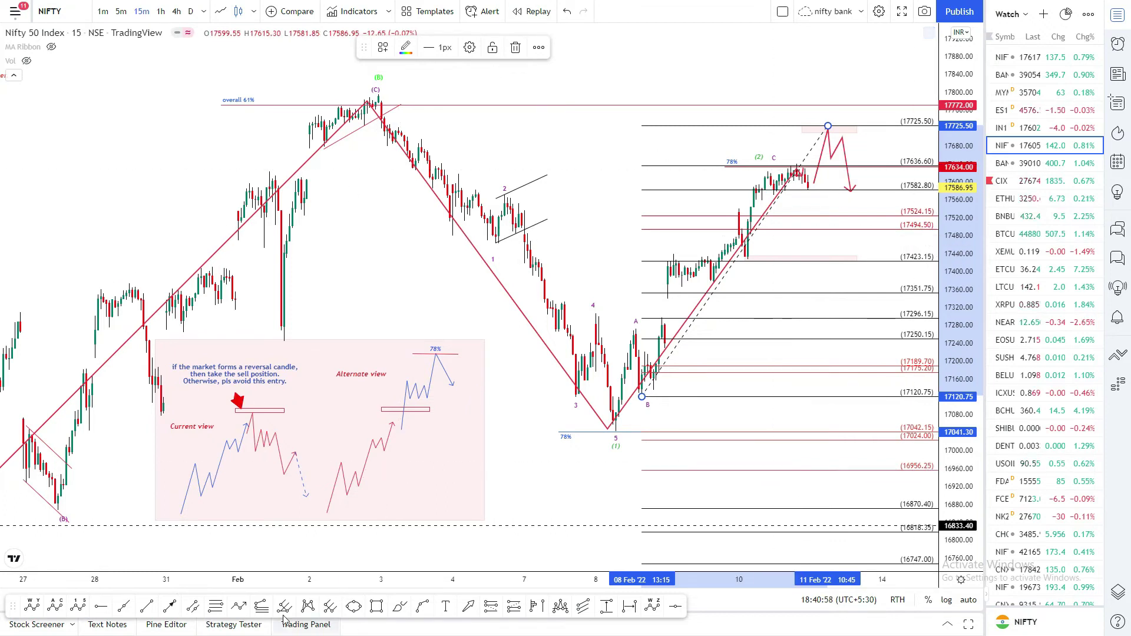
pyautogui.click(239, 606)
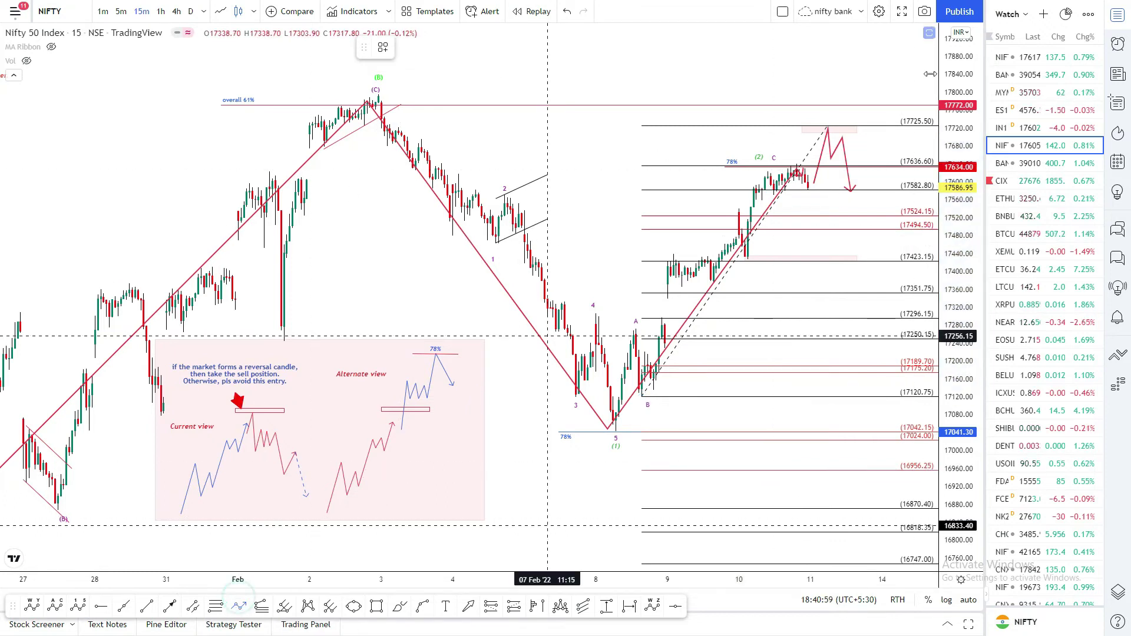
pyautogui.click(853, 190)
pyautogui.doubleClick(867, 101)
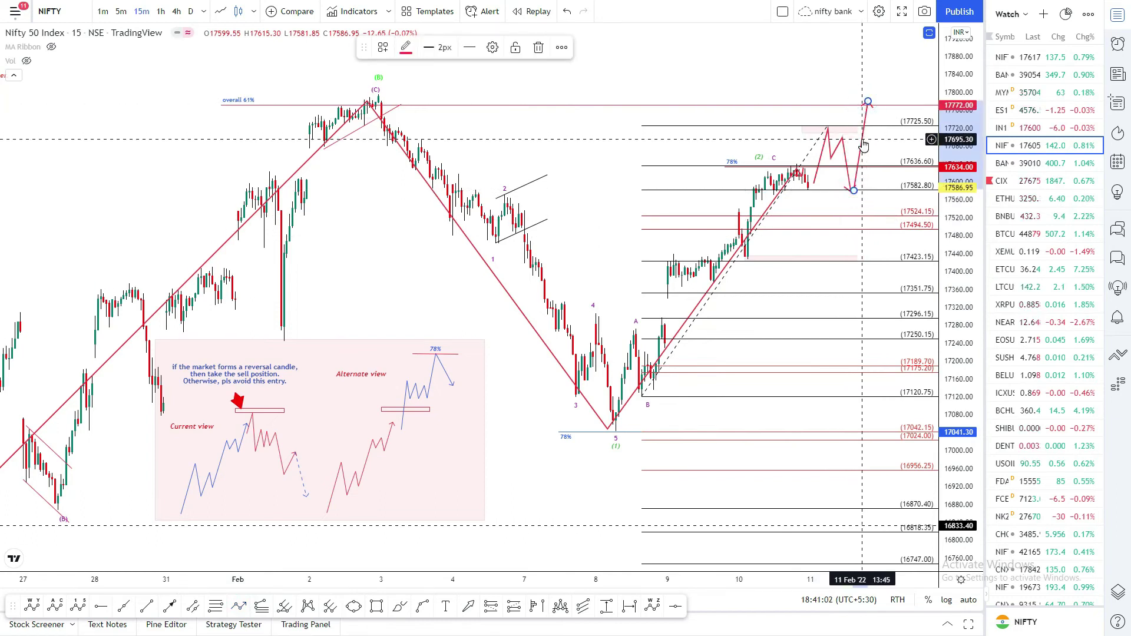